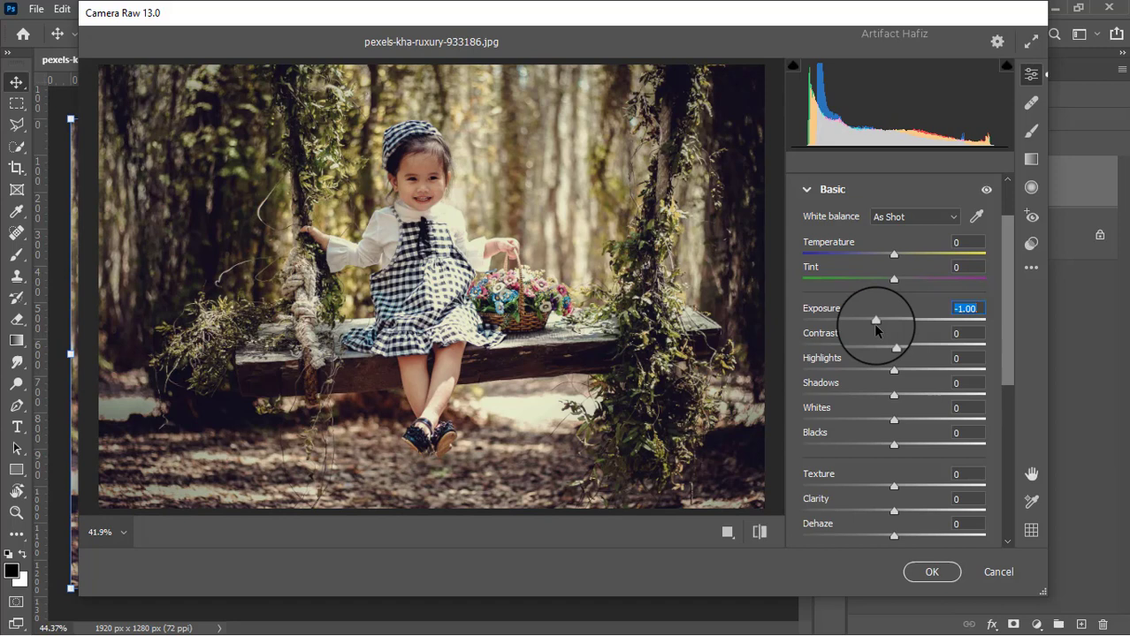
Set Contrast to +5, Highlights to -34, Shadows to +25, Whites to +60, Blacks to +4, Texture to -2, and Clarity and Dehaze to +5.
drag(892, 347, 899, 345)
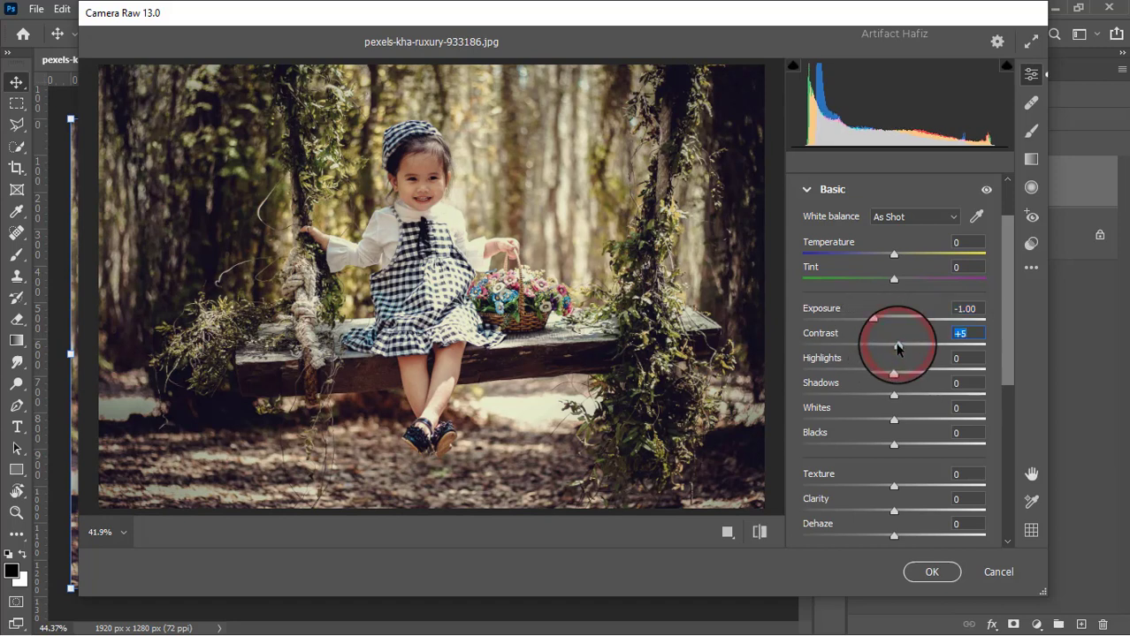
mouse_move(894, 368)
mouse_down()
mouse_move(912, 375)
mouse_move(890, 370)
mouse_up()
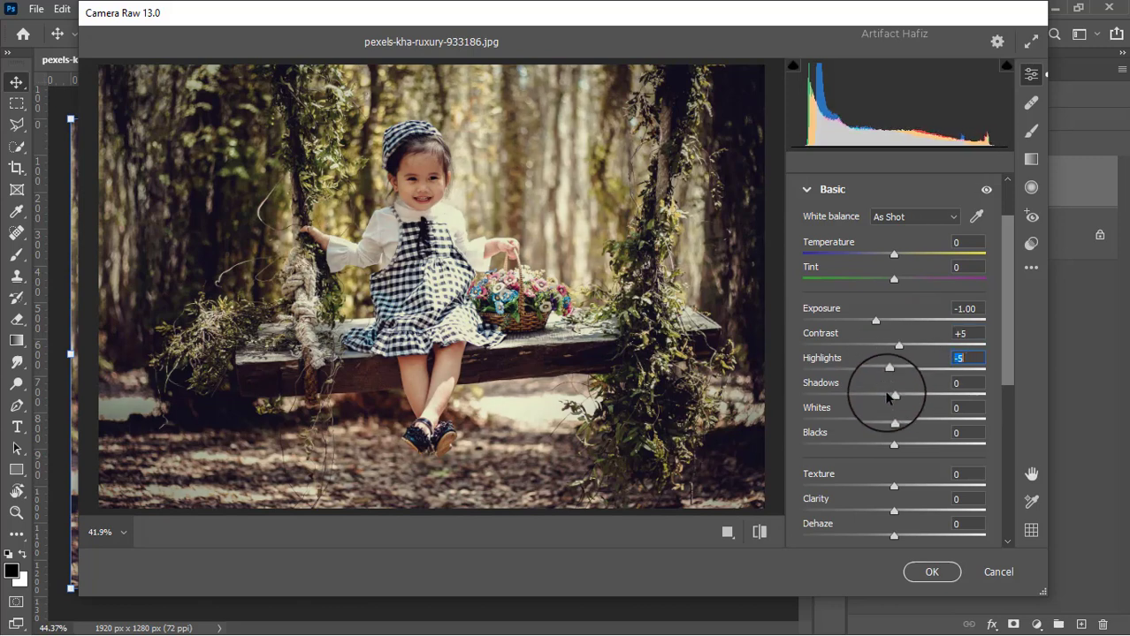
drag(893, 398, 938, 415)
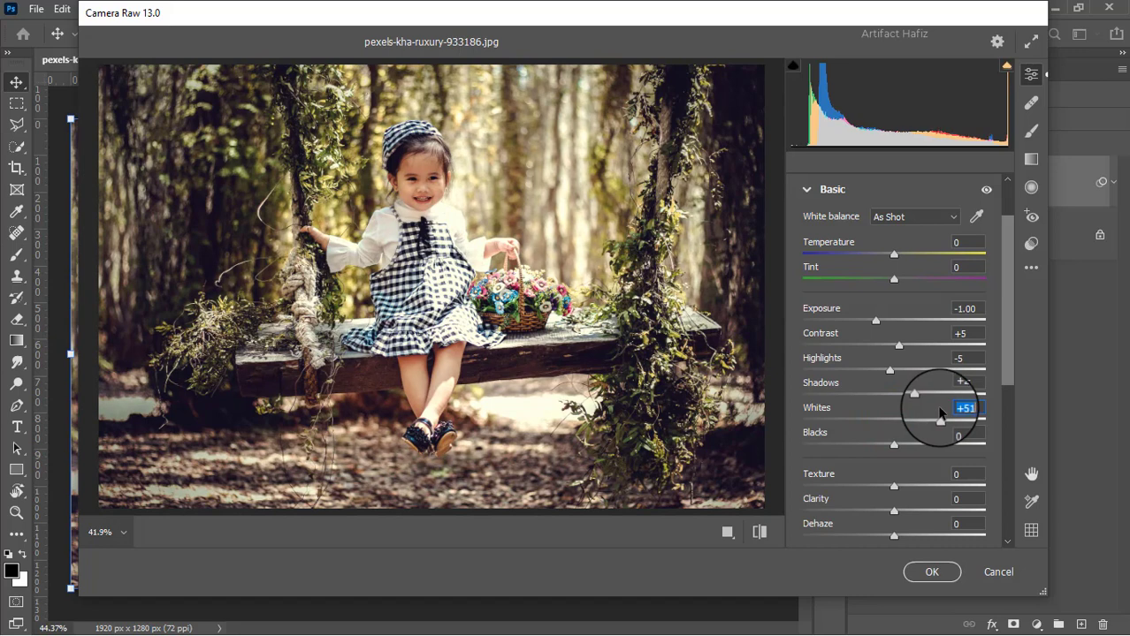
click(890, 370)
drag(889, 369, 867, 389)
drag(940, 420, 948, 420)
drag(870, 370, 897, 457)
scroll(870, 378, down, 3)
click(893, 365)
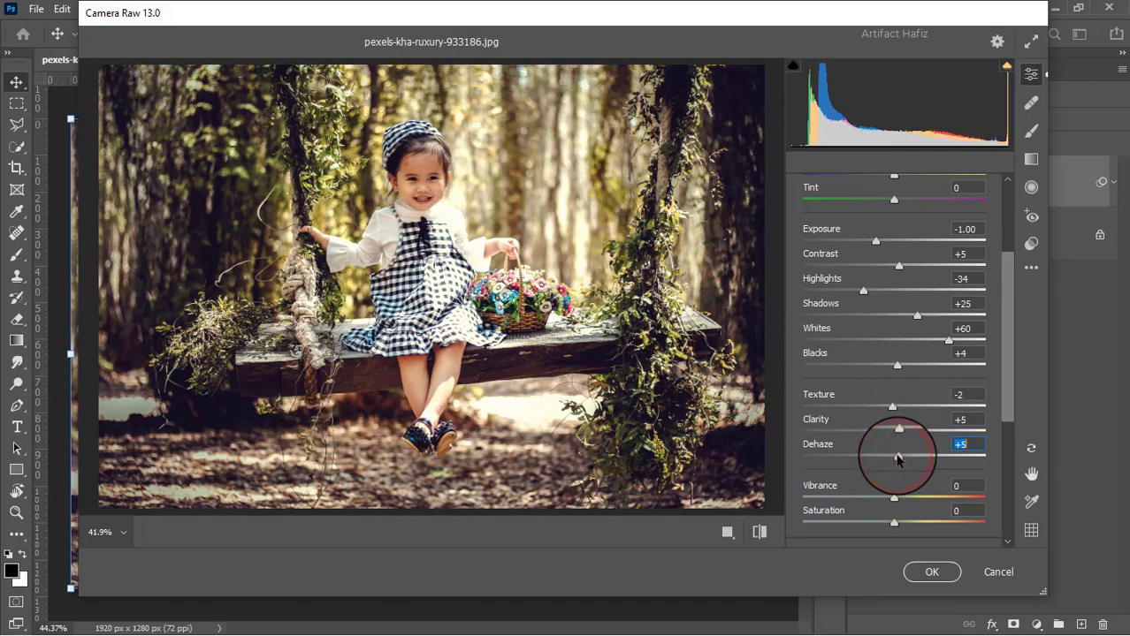
Shape the point curve by slightly lowering a shadow point, raising a highlight point, and lifting the black point to output 11.
scroll(897, 442, down, 3)
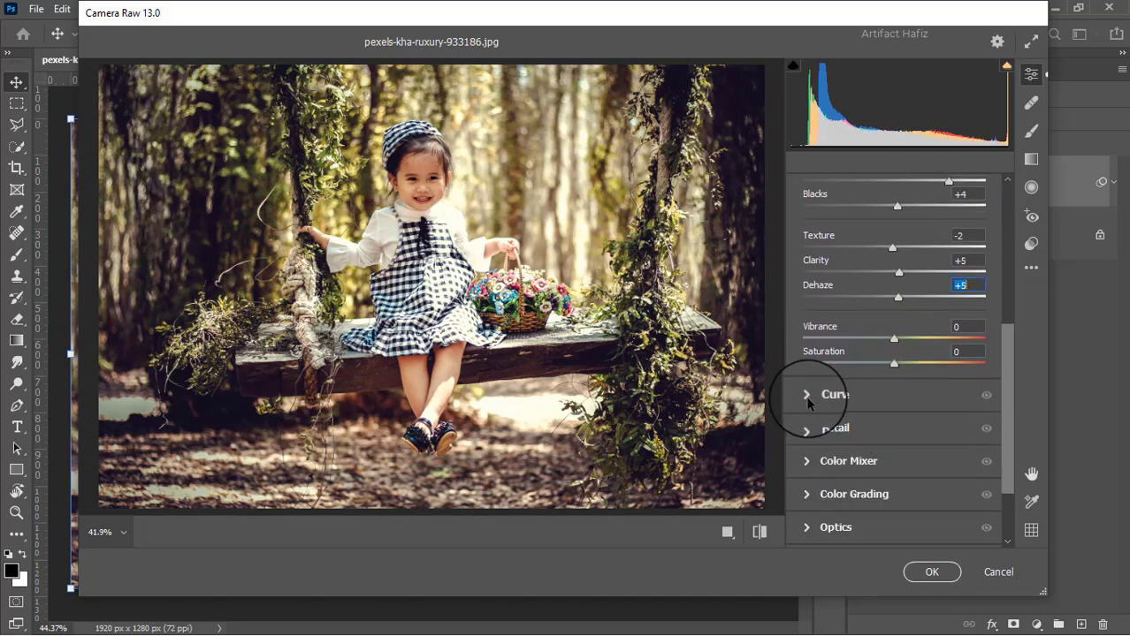
click(807, 395)
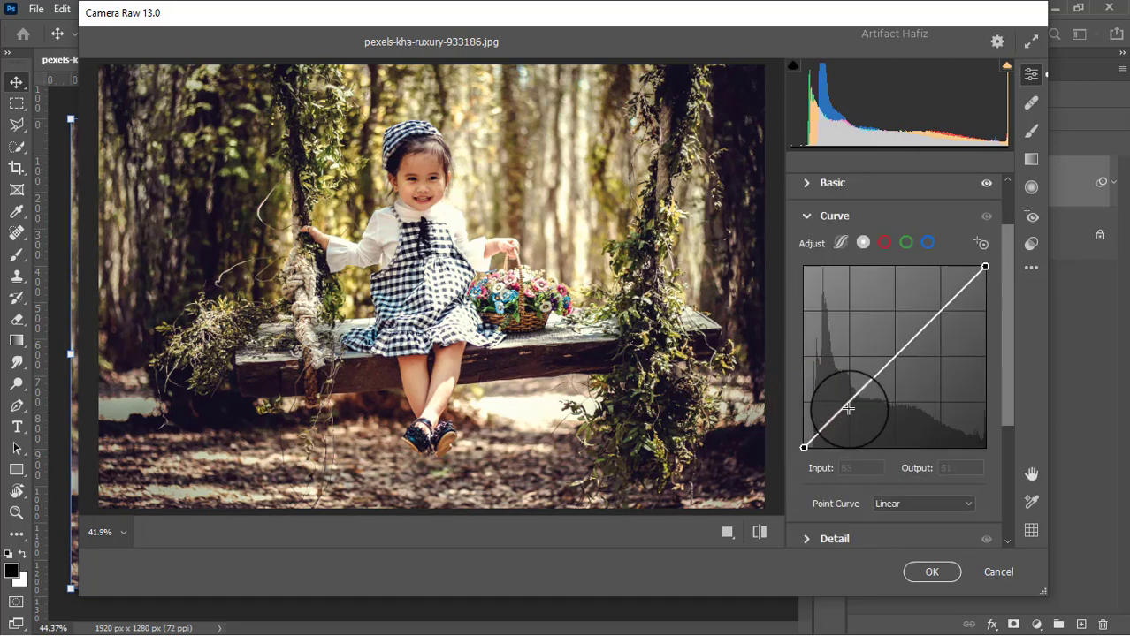
drag(849, 403, 848, 404)
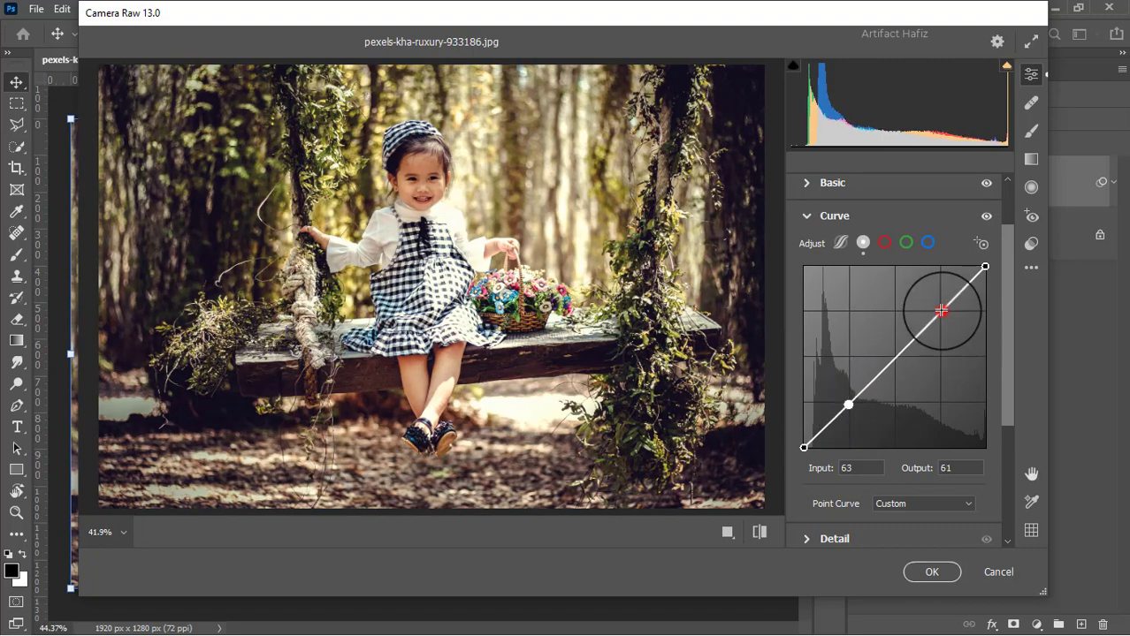
drag(944, 314, 939, 306)
drag(801, 447, 806, 440)
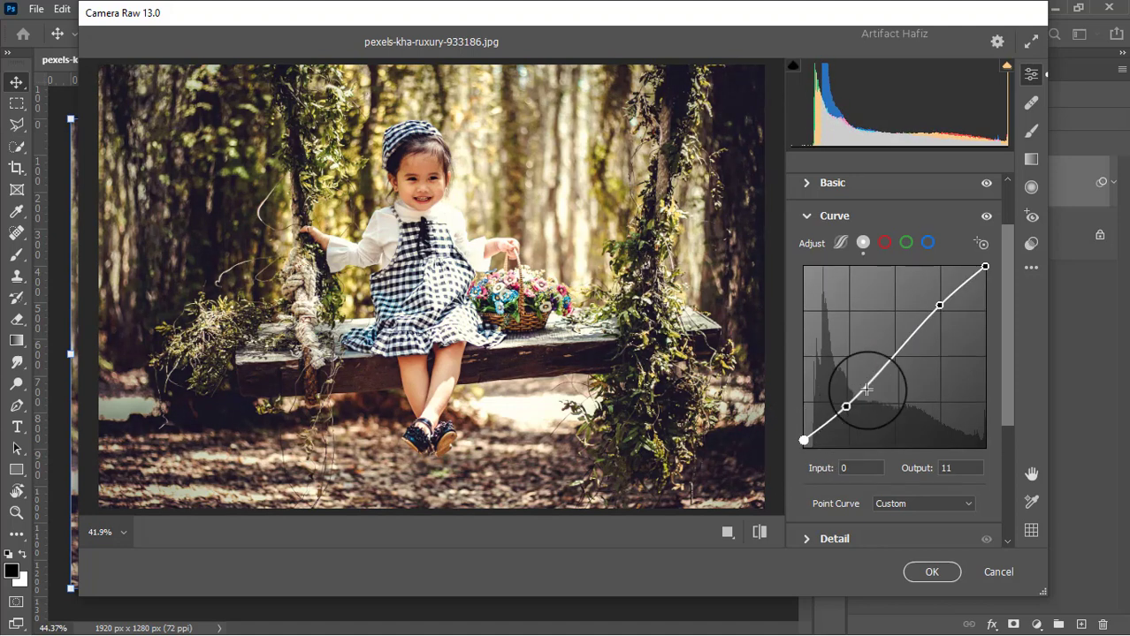
Set the Detail adjustments to Sharpening 20, Noise Reduction 8 and Color Noise Reduction 8.
scroll(867, 390, down, 3)
click(798, 380)
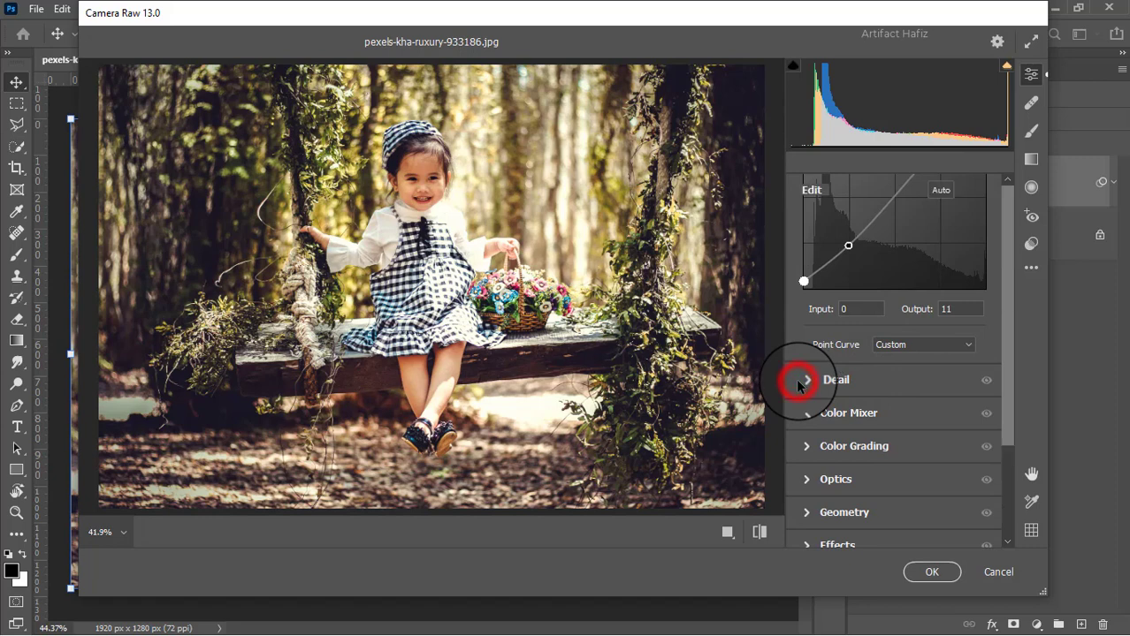
click(801, 362)
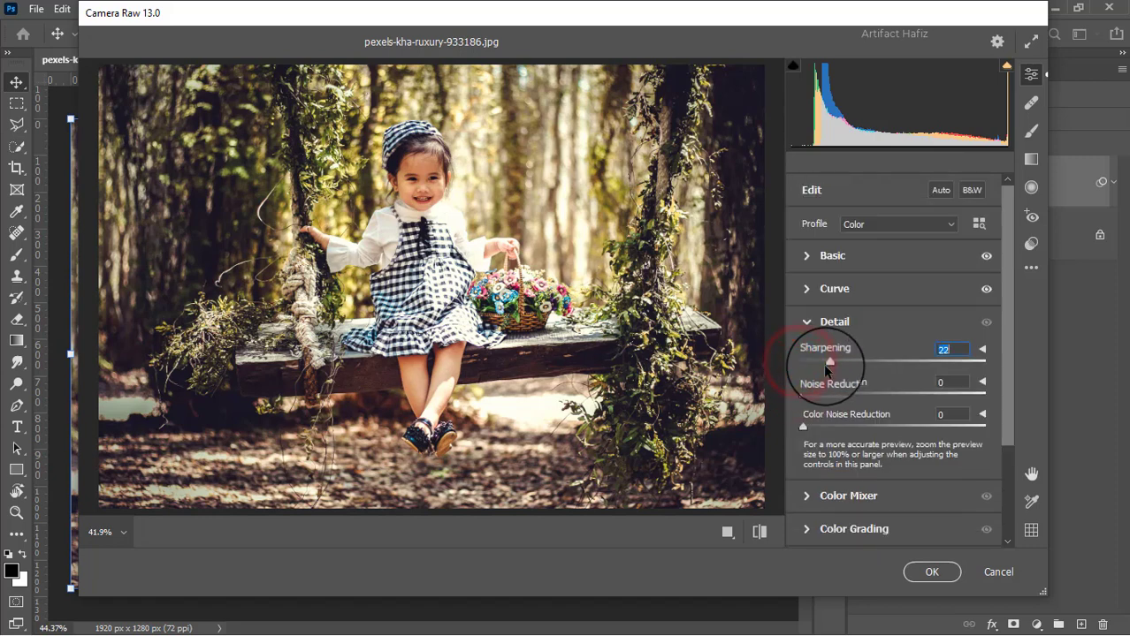
drag(824, 366, 817, 400)
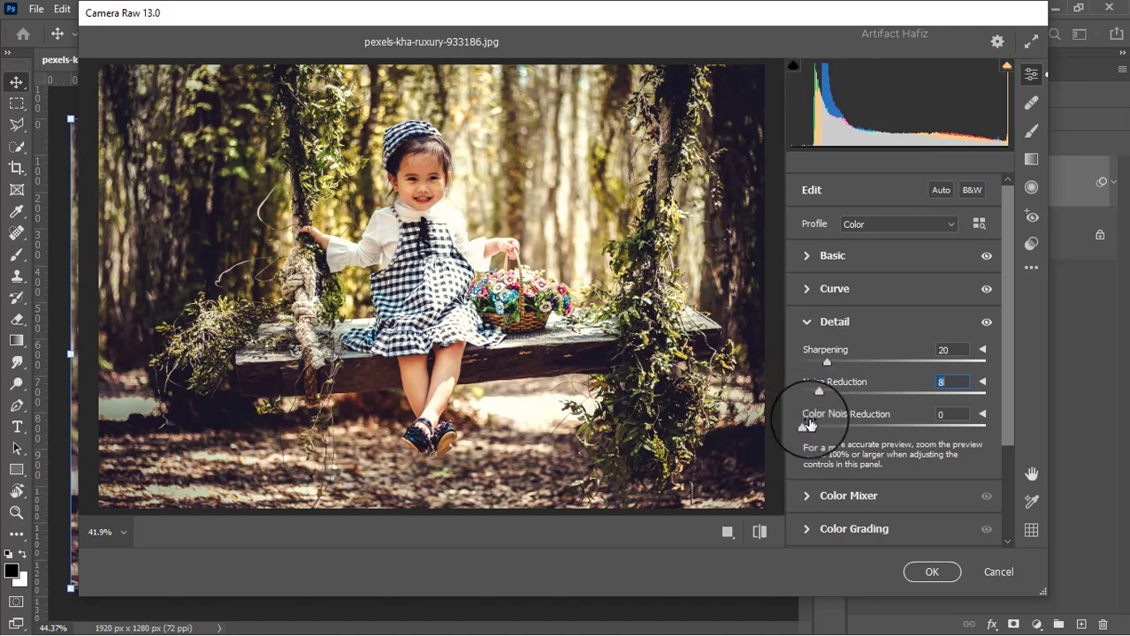
drag(802, 427, 819, 432)
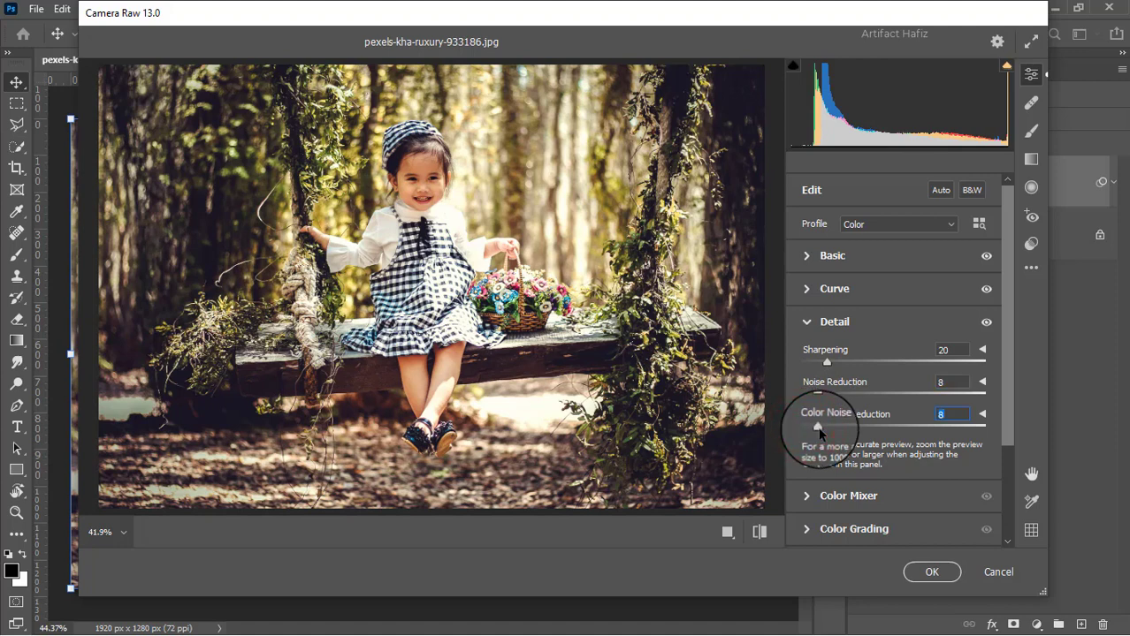
Set Color Mixer saturation to Reds +5, Oranges -19, Yellows -4, Greens -14, Aquas +7, Blues +7, Purples +6 and Magentas +8.
scroll(840, 424, down, 3)
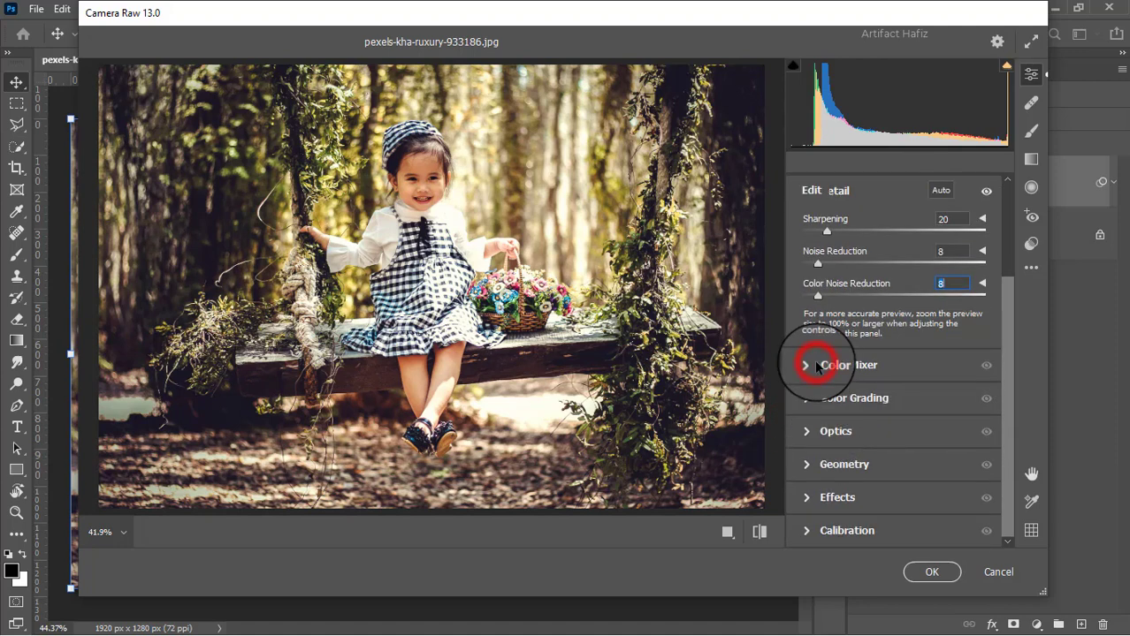
click(817, 365)
click(856, 279)
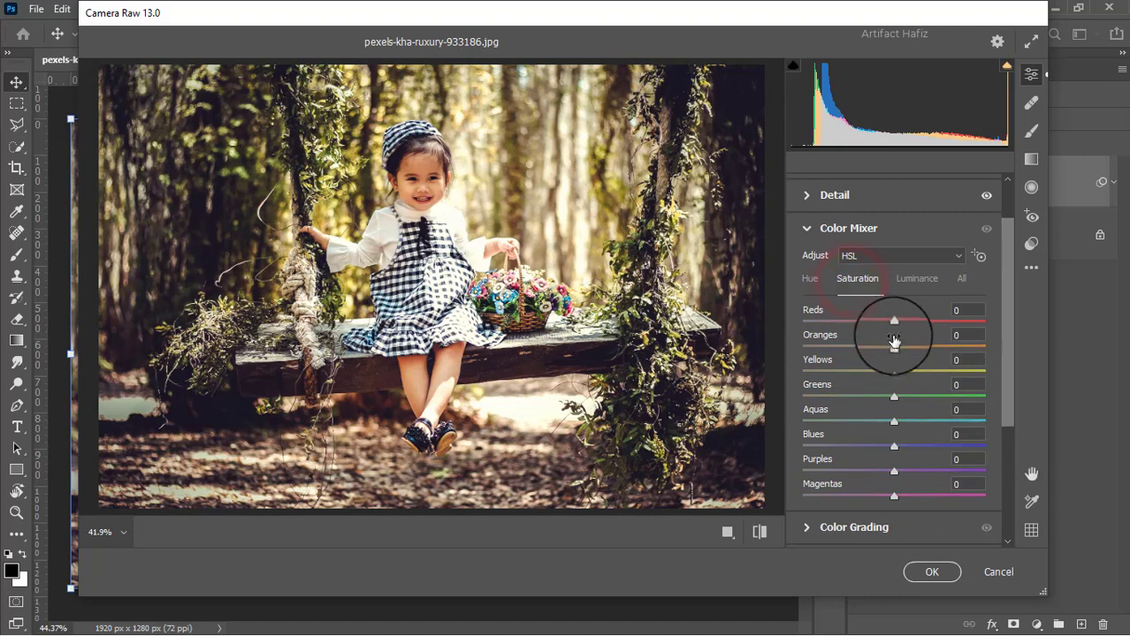
drag(894, 324, 871, 349)
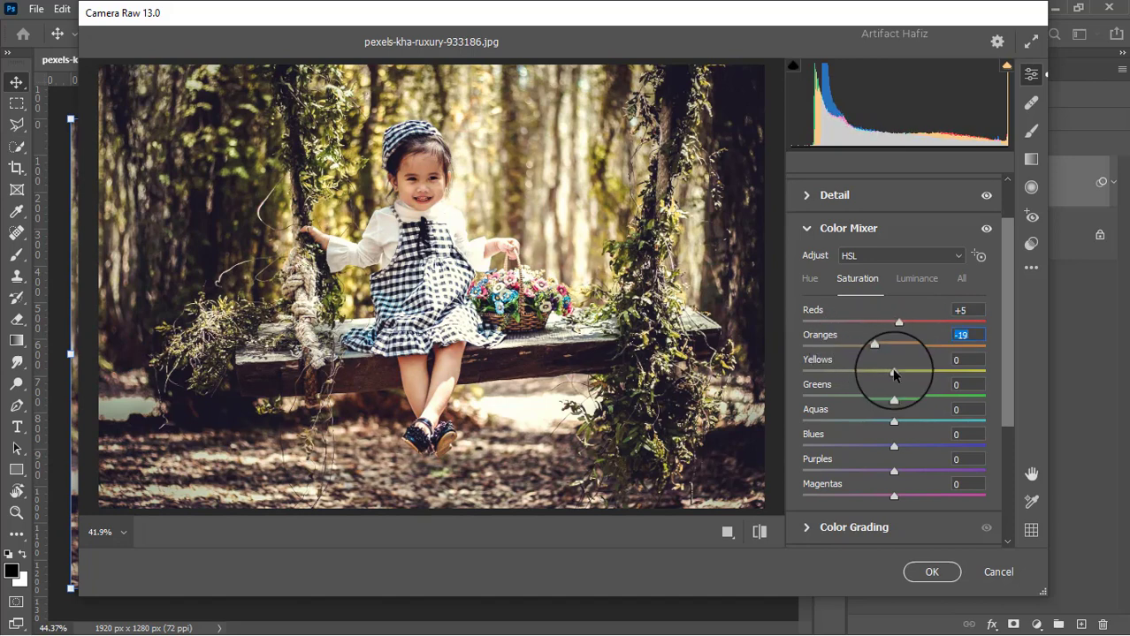
drag(896, 373, 930, 398)
click(895, 400)
drag(782, 392, 899, 447)
drag(894, 471, 903, 499)
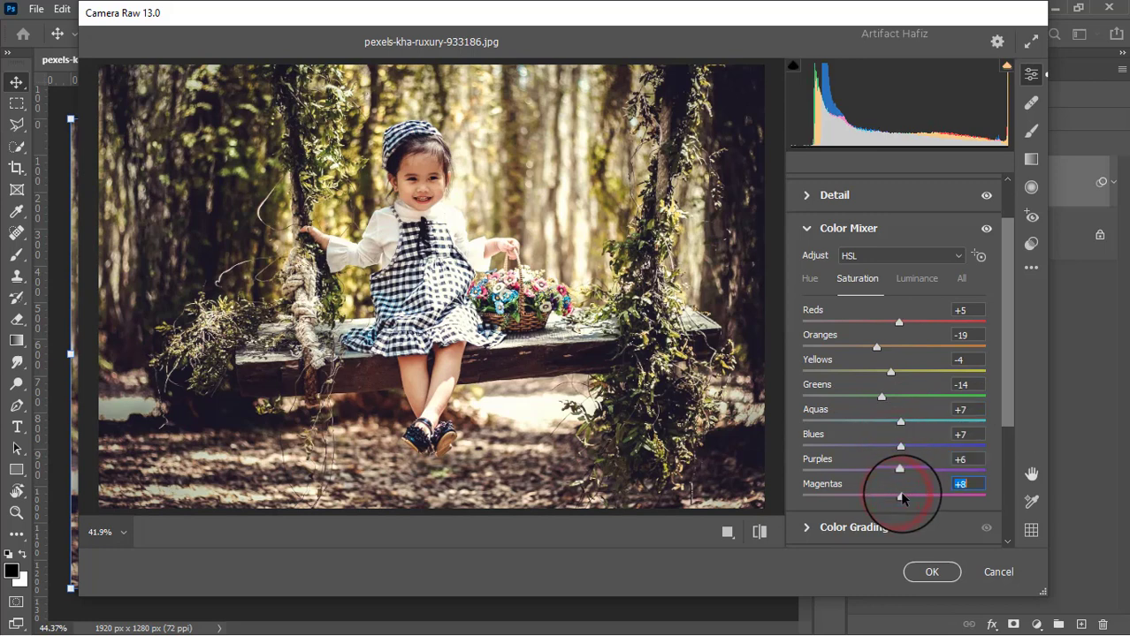
Set the Color Mixer luminance to Reds +6, Oranges +13 and Yellows -28.
click(911, 280)
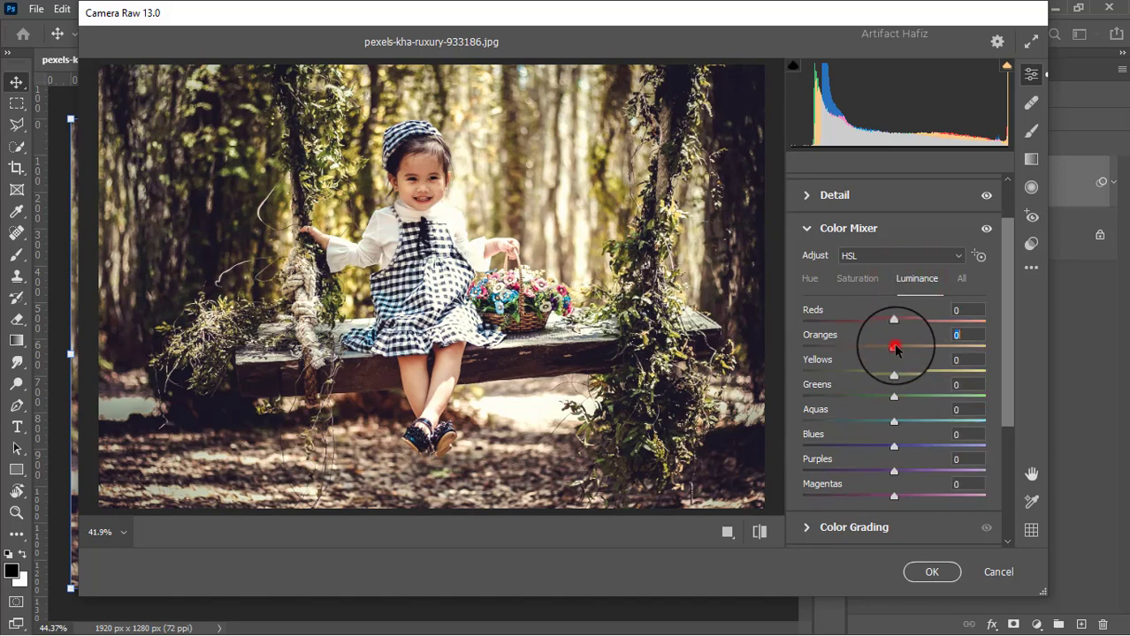
drag(895, 349, 869, 381)
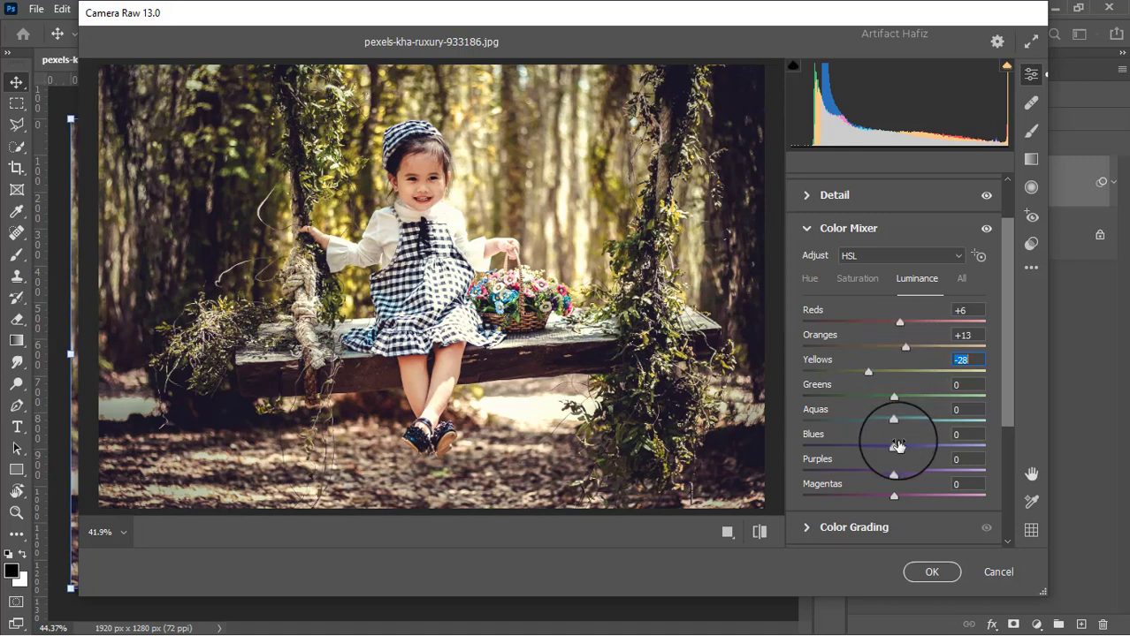
Set the Color Mixer hue to Oranges +12, Yellows +10, Greens -6, Aquas -45 and Blues -43.
click(804, 279)
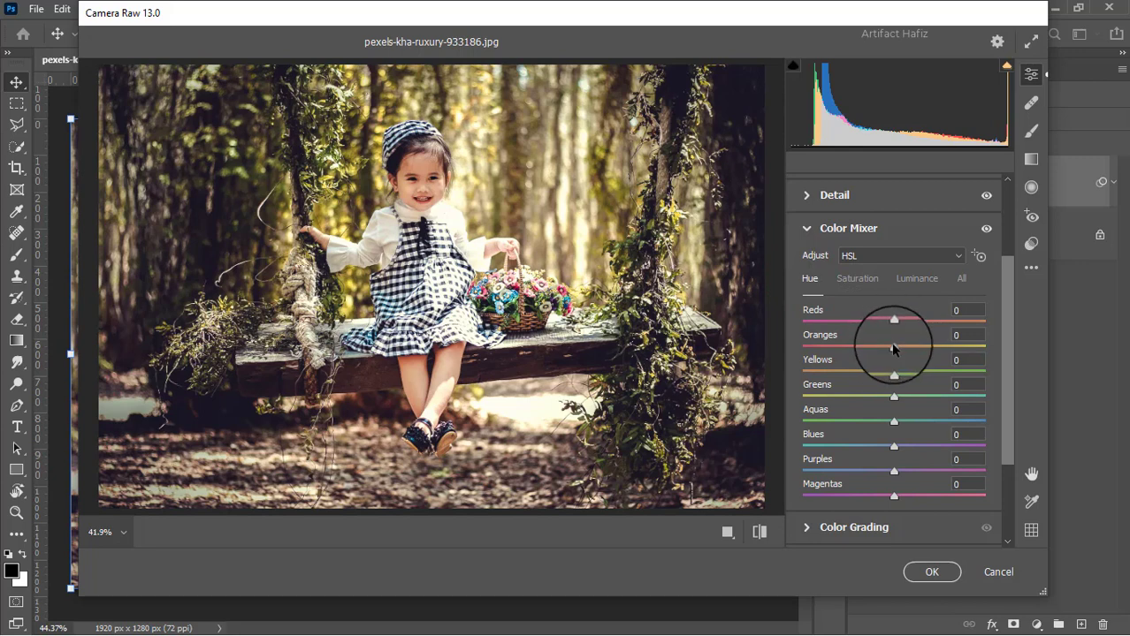
mouse_move(893, 347)
mouse_down()
mouse_move(915, 346)
mouse_move(899, 349)
mouse_up()
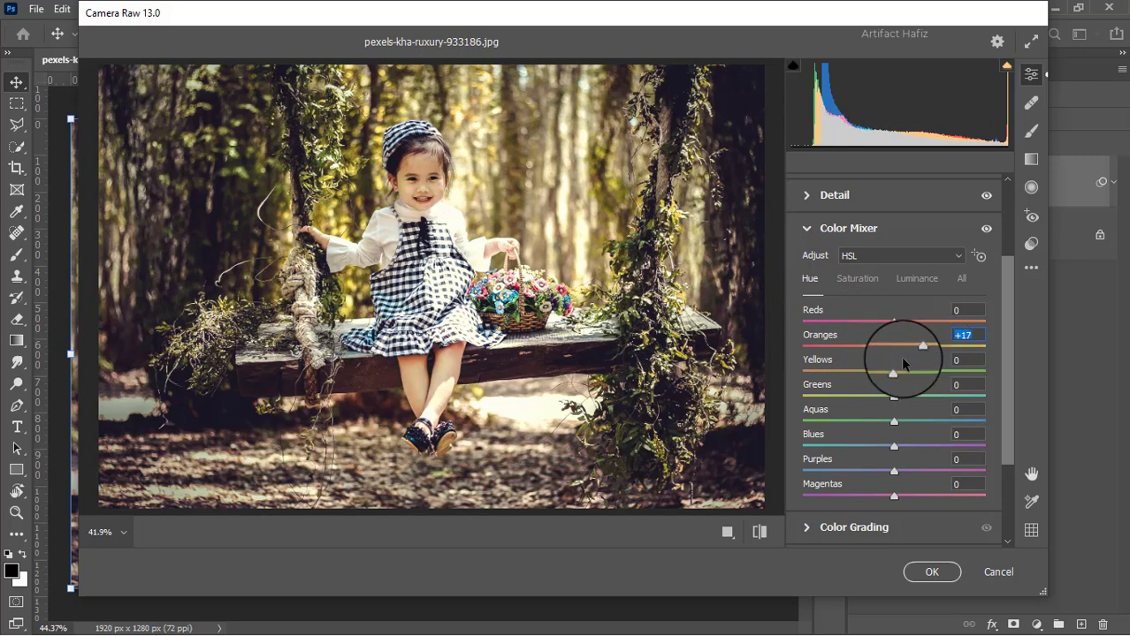
key(Up)
key(Up)
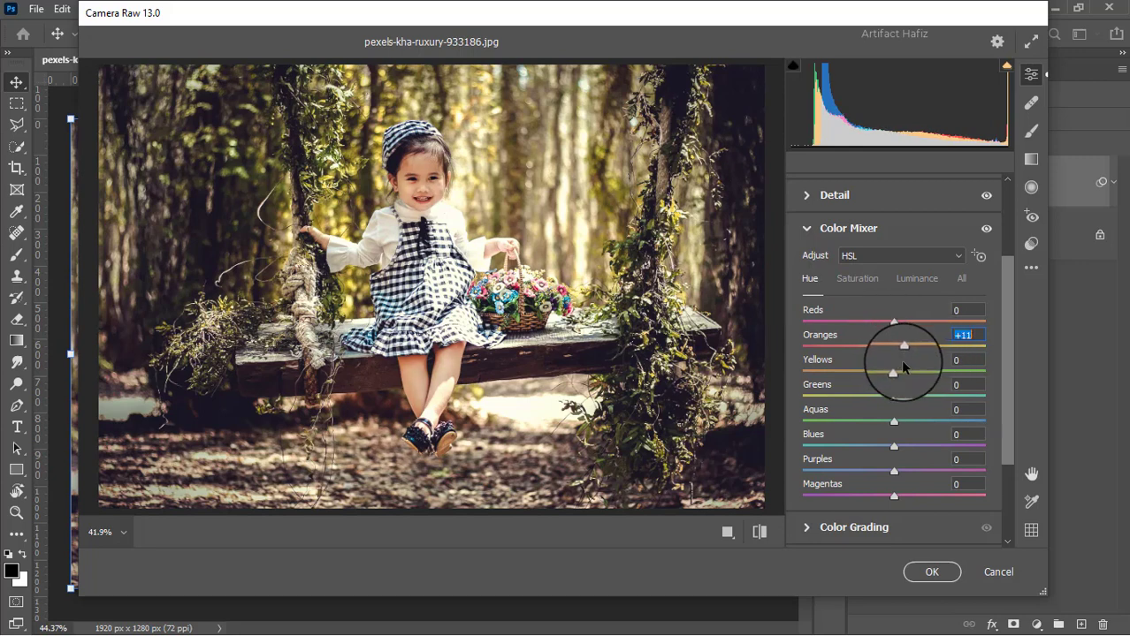
key(Up)
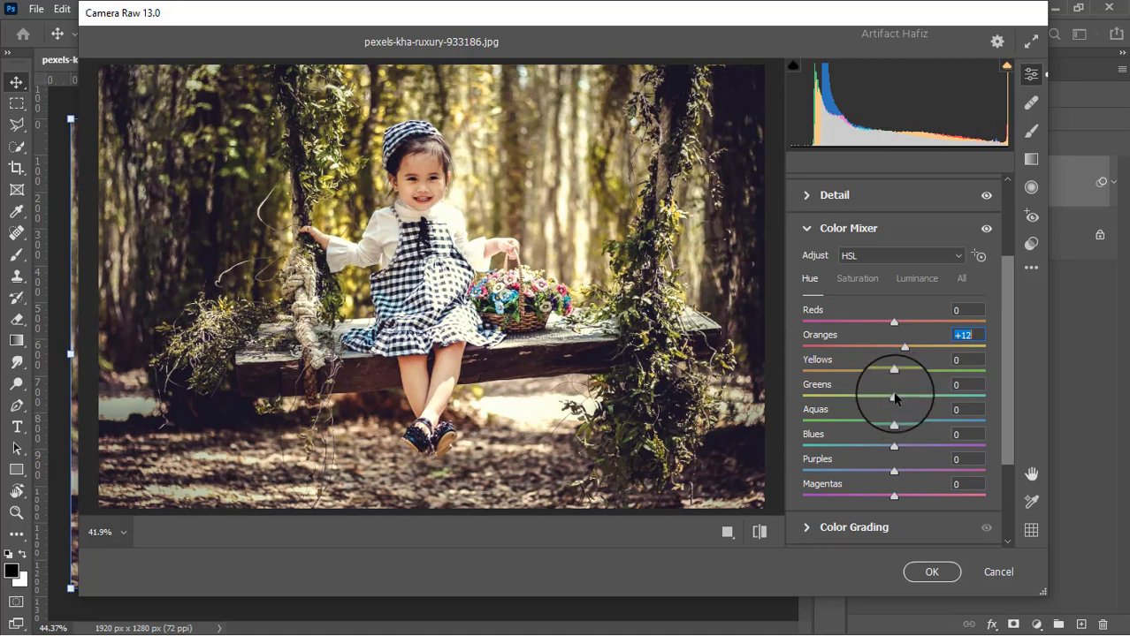
drag(896, 397, 935, 381)
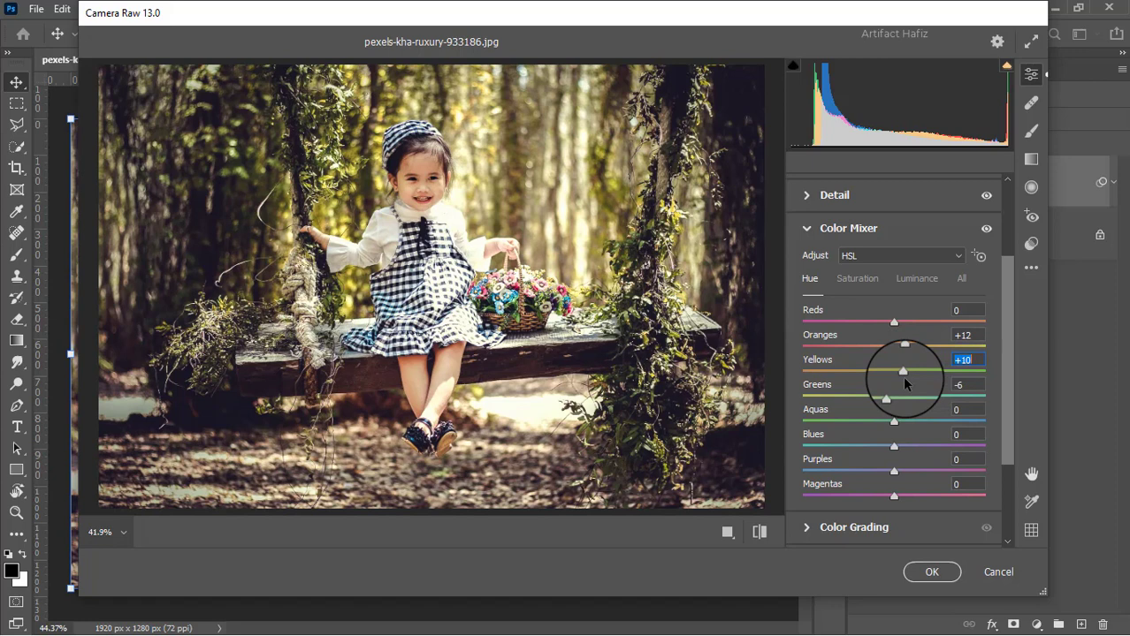
scroll(902, 379, down, 3)
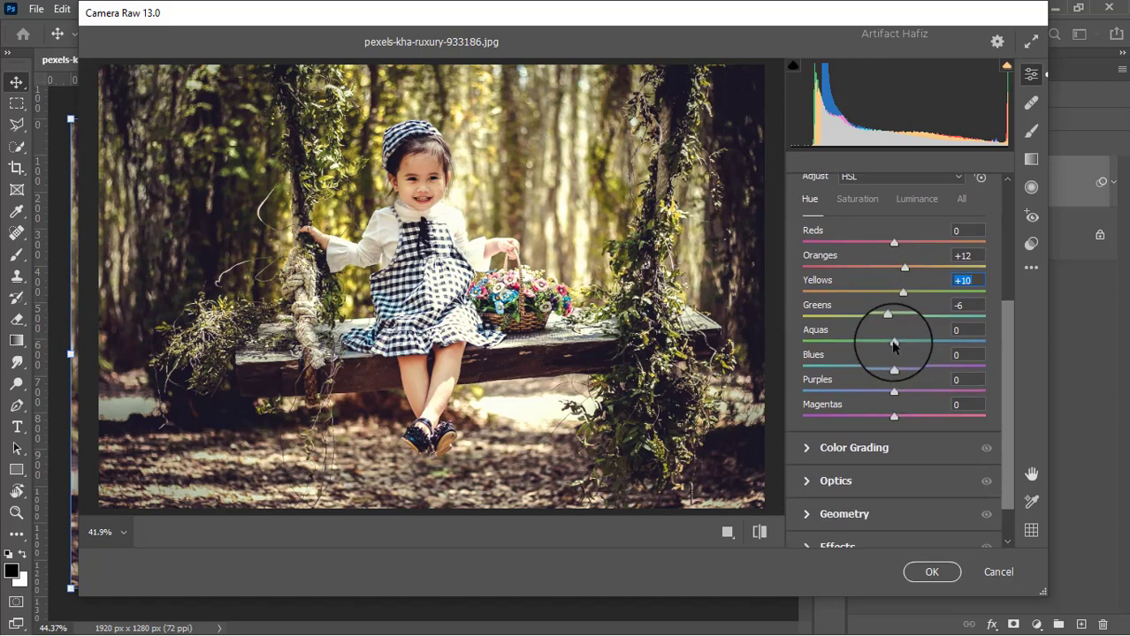
drag(893, 340, 855, 366)
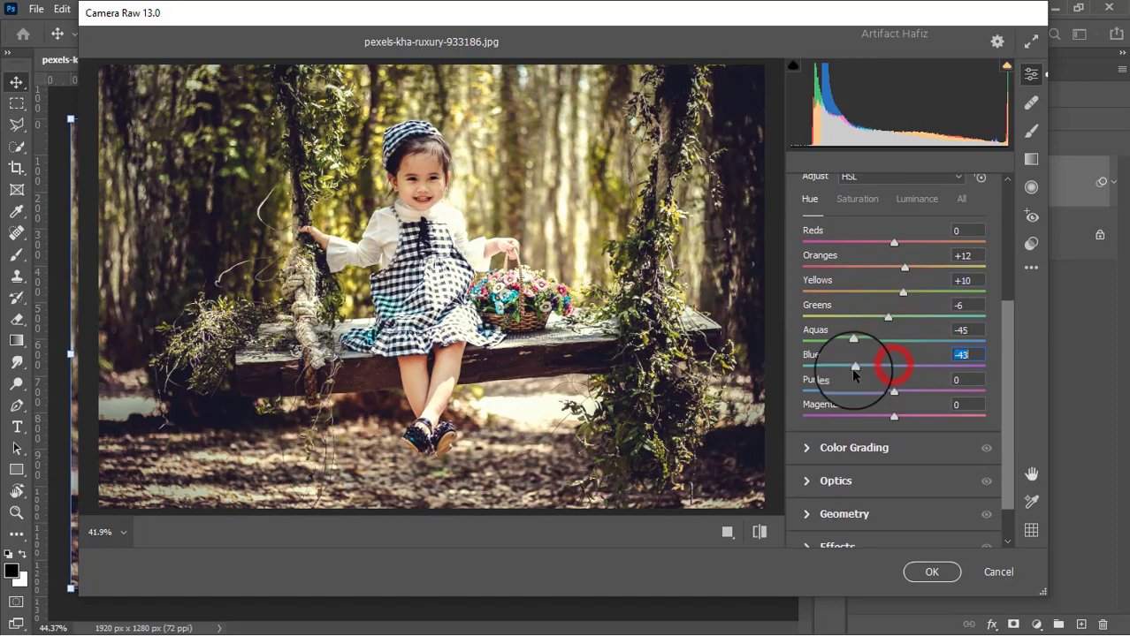
Color grade the shadows to hue 201 with saturation 19 and the highlights to hue 71 with saturation 9.
scroll(859, 371, down, 2)
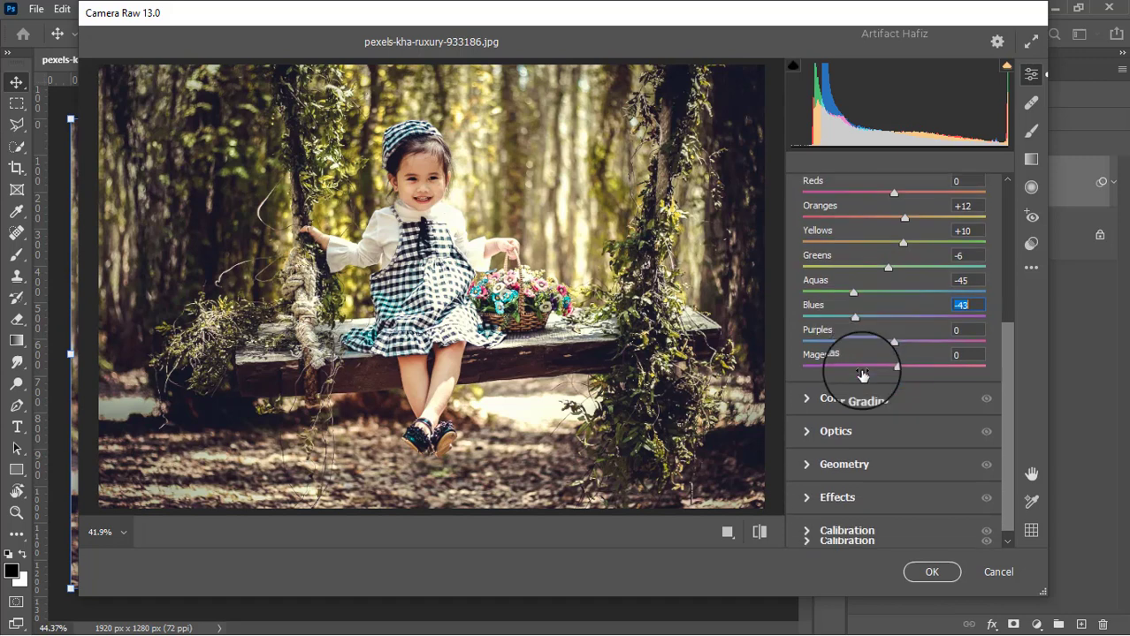
click(810, 400)
drag(836, 439, 834, 439)
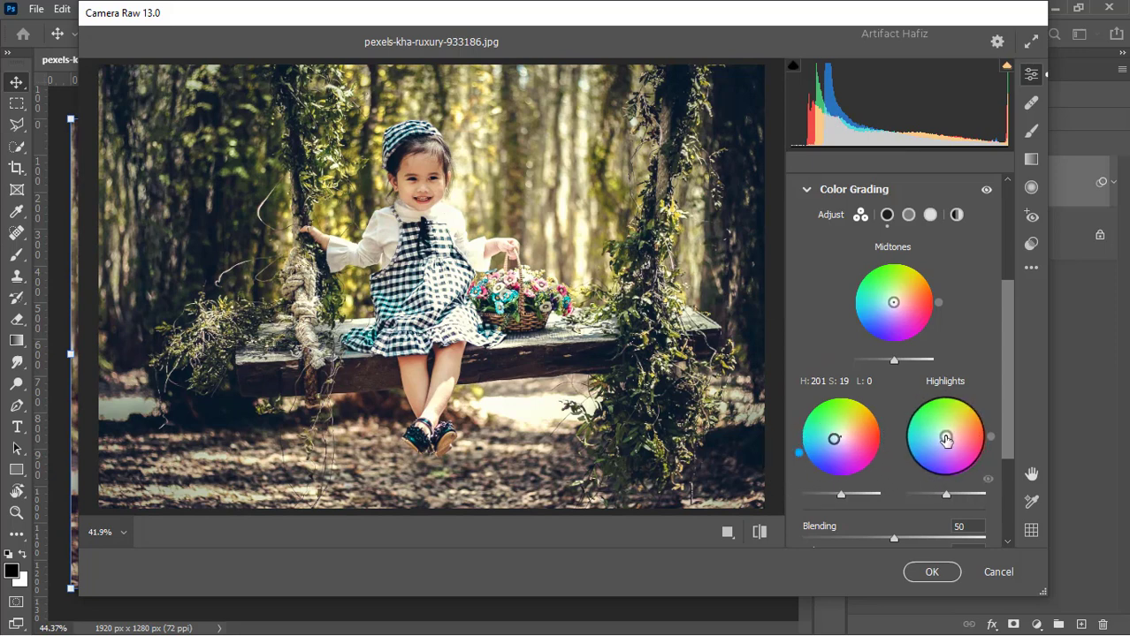
drag(947, 434, 967, 390)
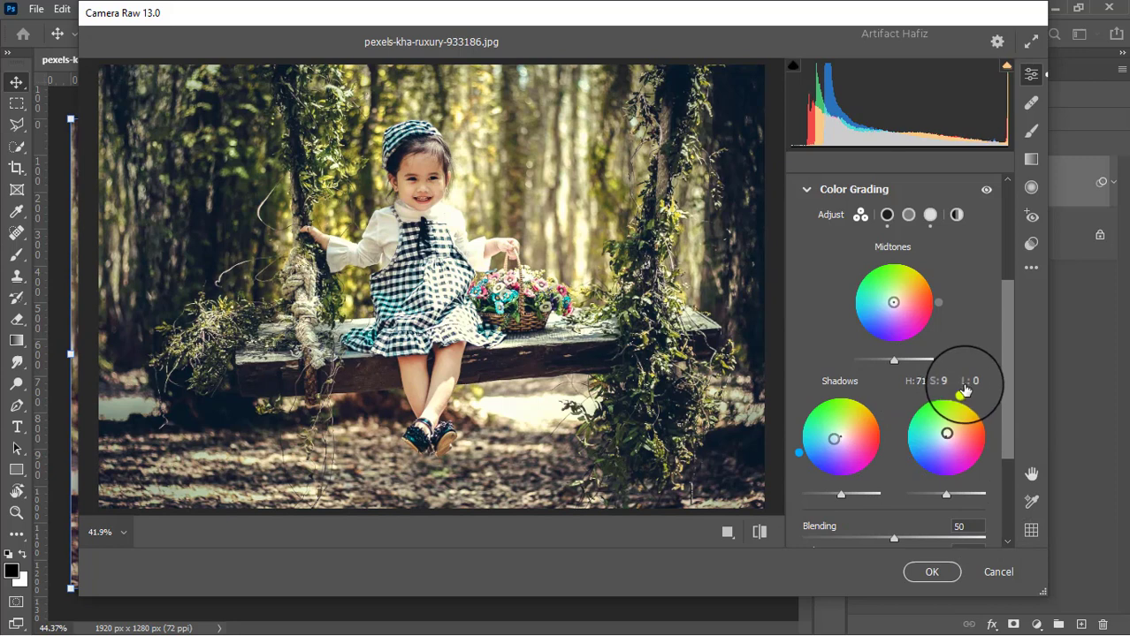
Calibrate Red Primary to hue +12 and saturation -8, Green Primary saturation to +9 and Blue Primary saturation to +20, and apply the Camera Raw filter.
scroll(964, 386, down, 5)
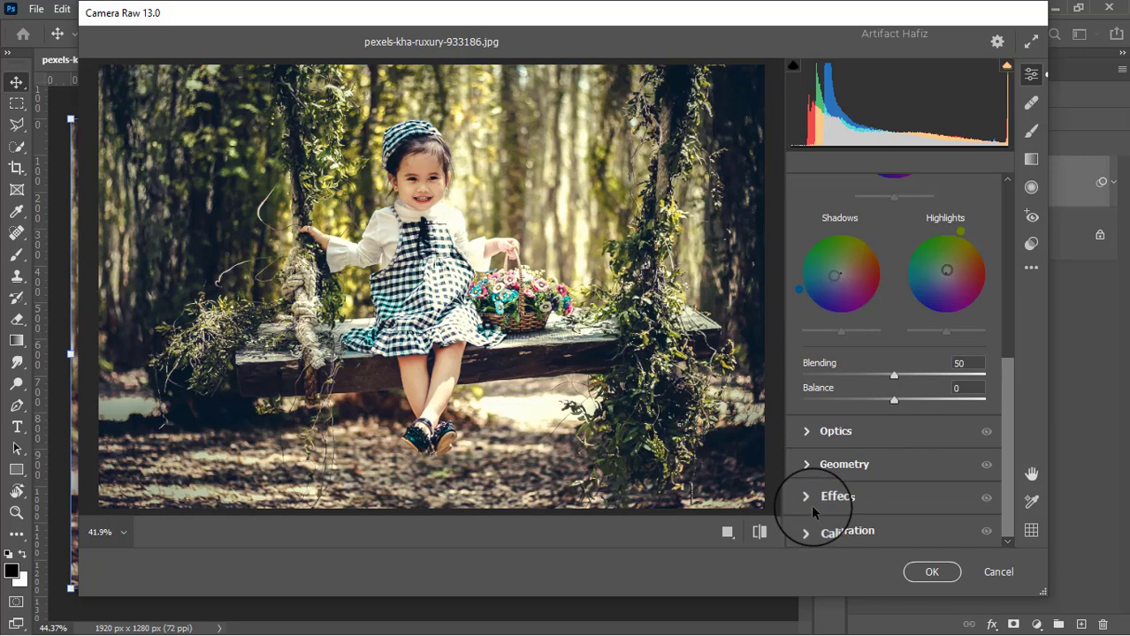
click(807, 534)
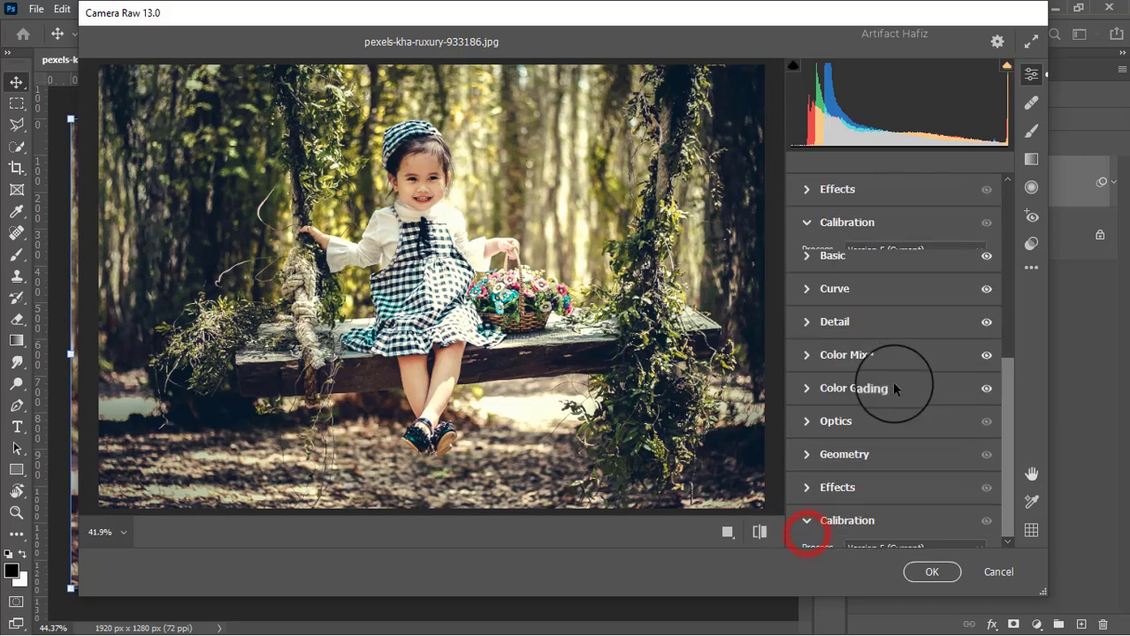
click(893, 357)
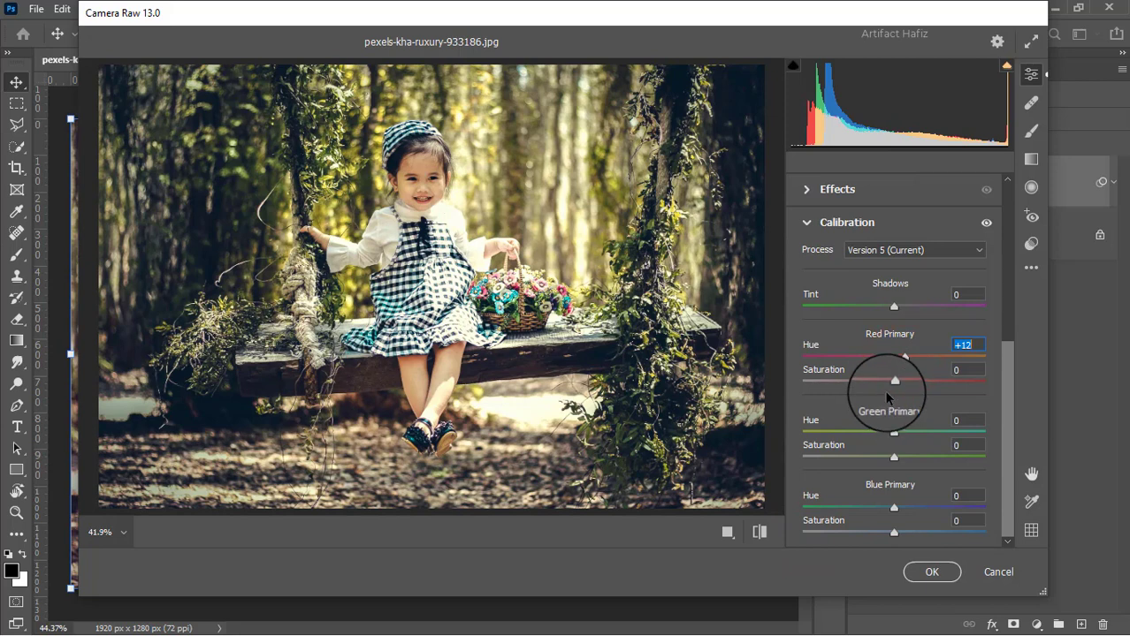
drag(893, 381, 885, 385)
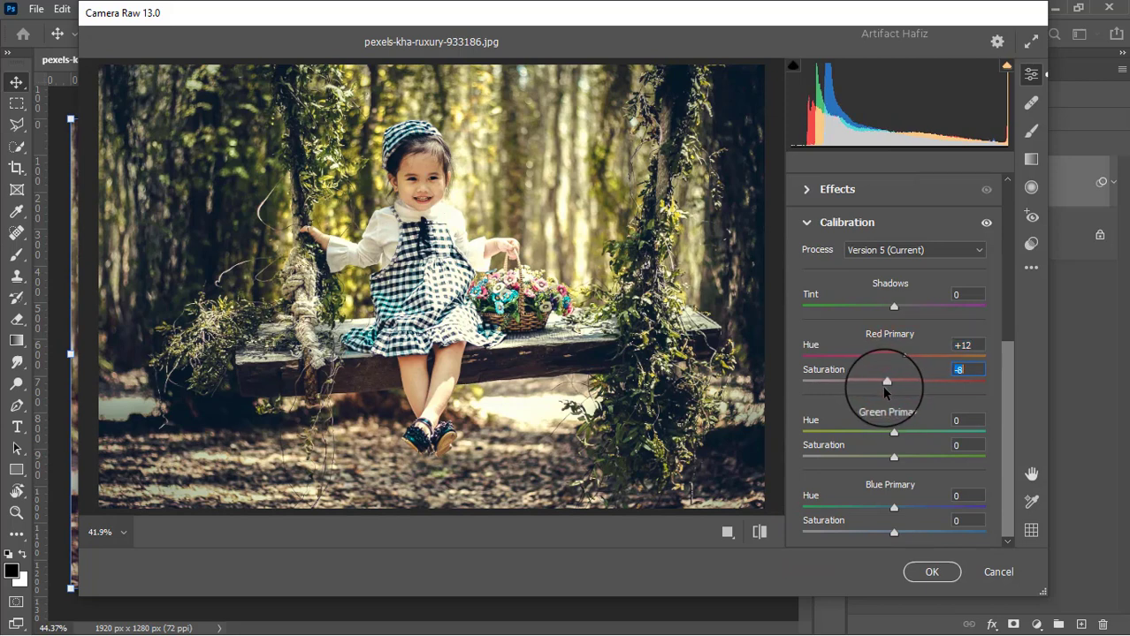
click(895, 458)
drag(896, 459, 902, 458)
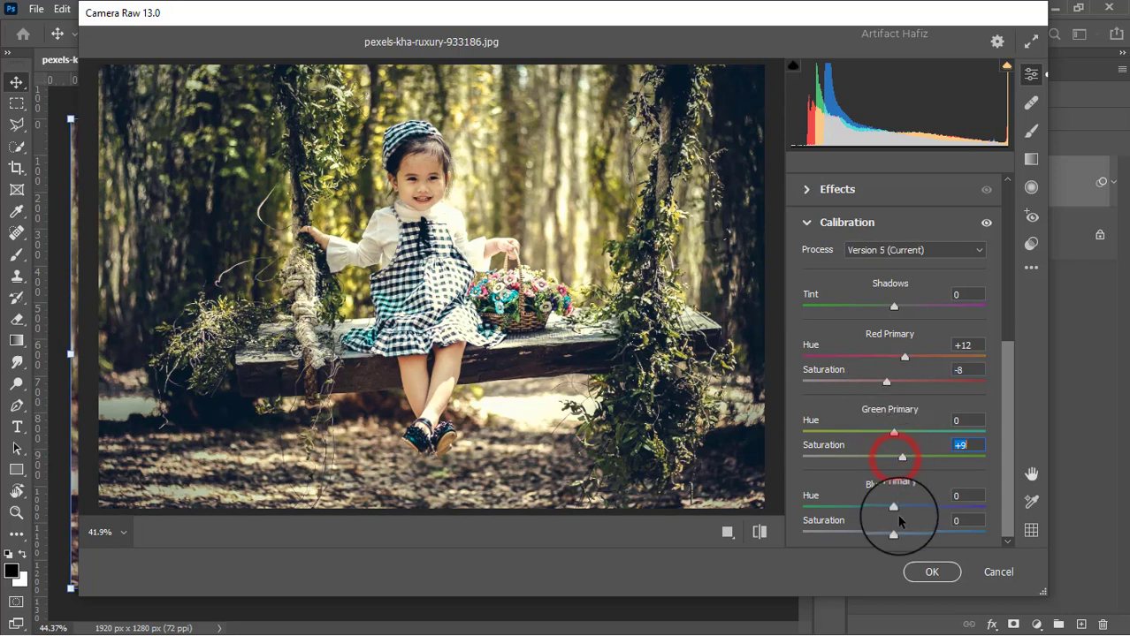
drag(894, 532, 911, 541)
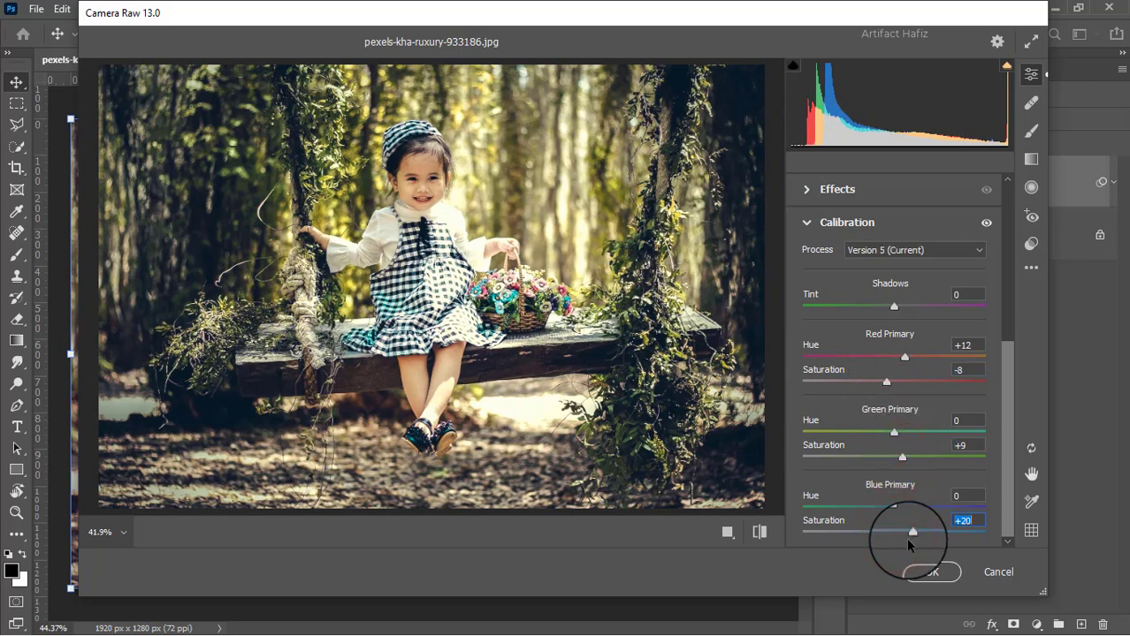
click(924, 575)
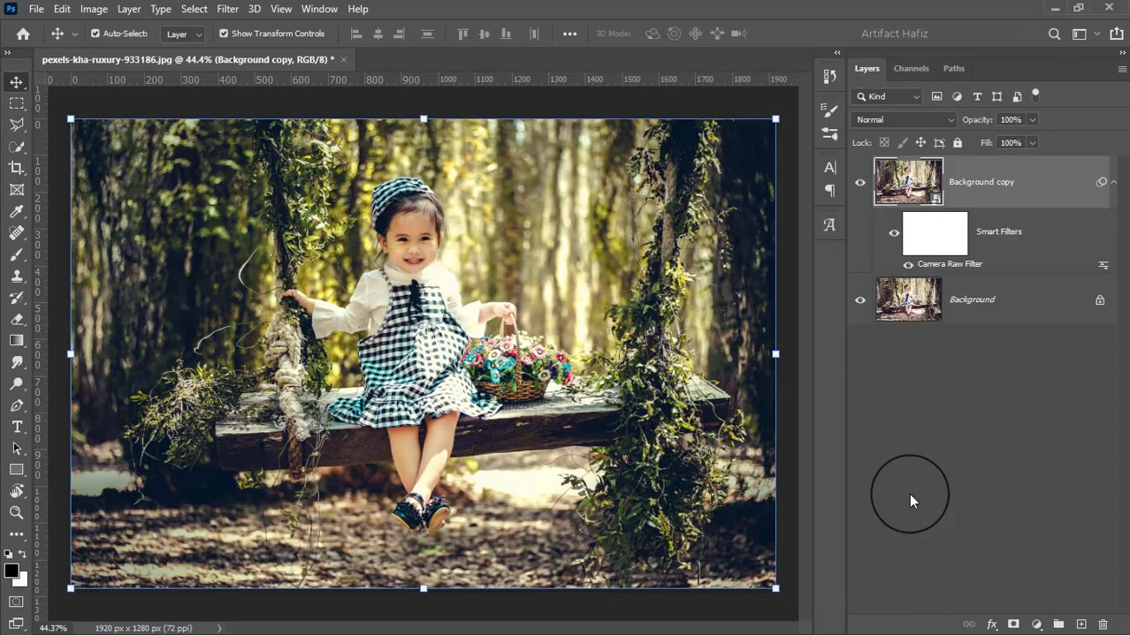
Toggle the visibility of the Background copy layer to compare the graded photo with the original.
click(865, 189)
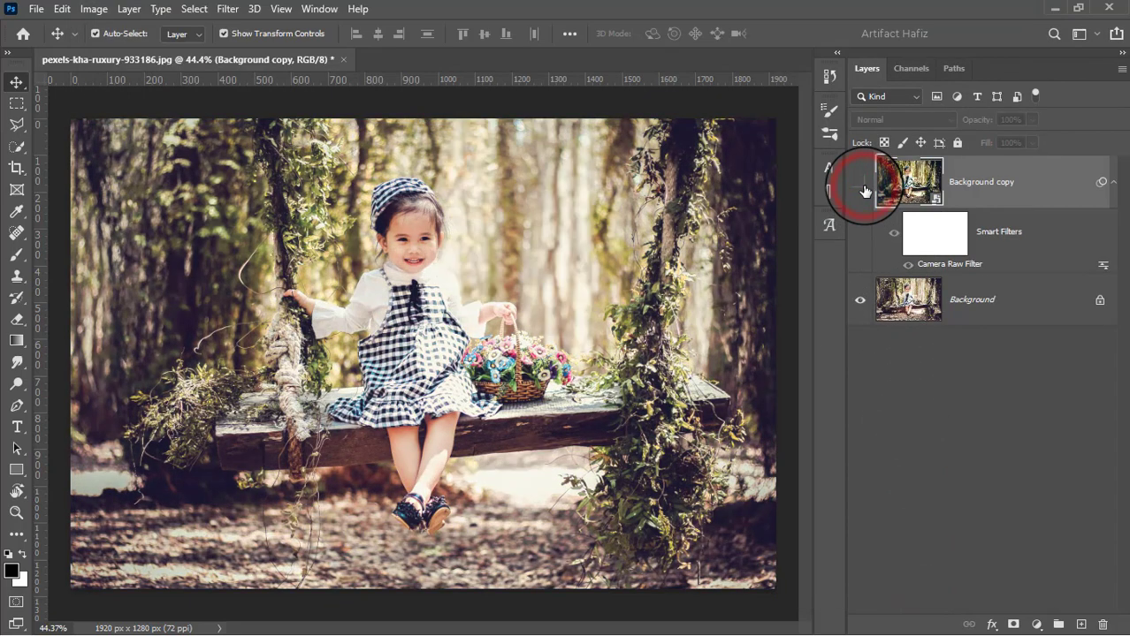
click(862, 186)
click(862, 186)
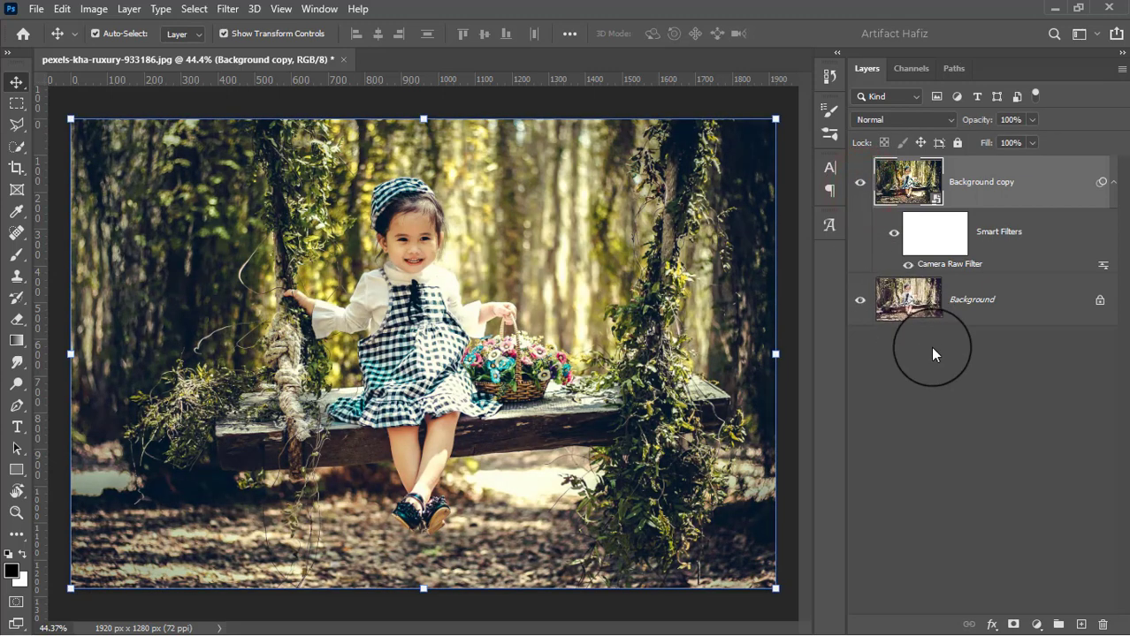
Add a Curves adjustment layer, anchor the RGB curve at the quarter and three-quarter tones, and raise the black point slightly.
click(1037, 624)
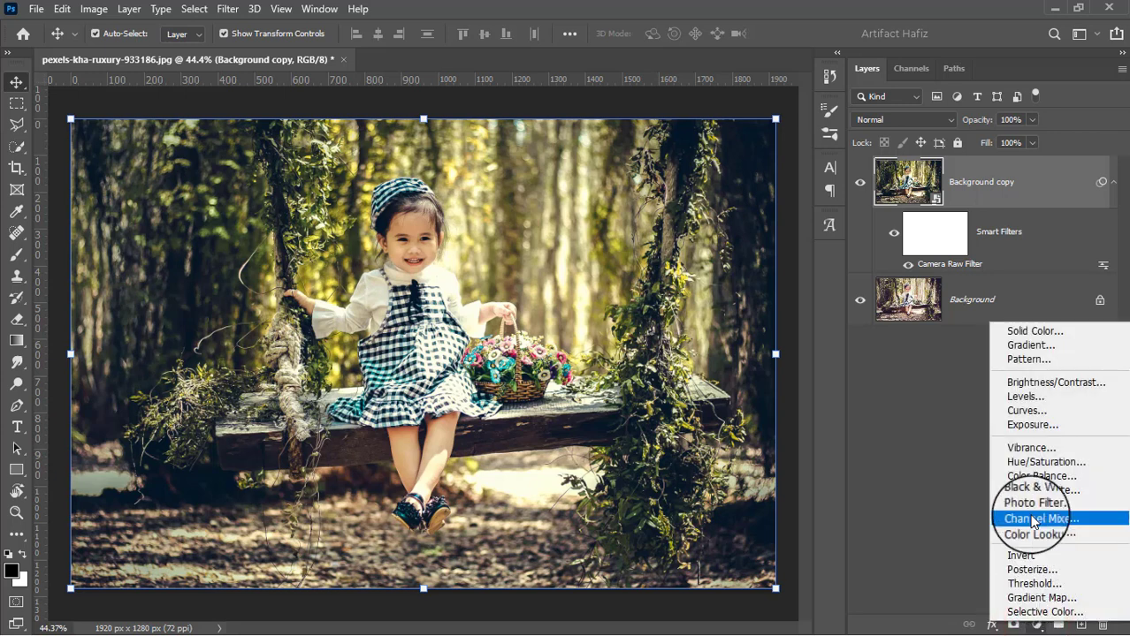
click(1010, 408)
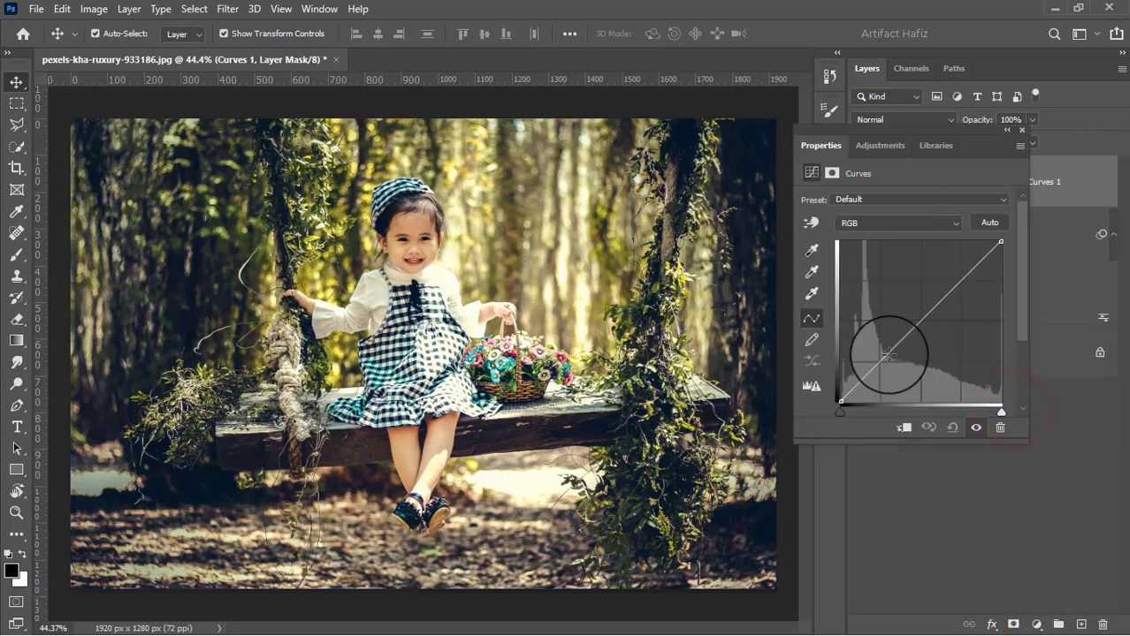
click(878, 360)
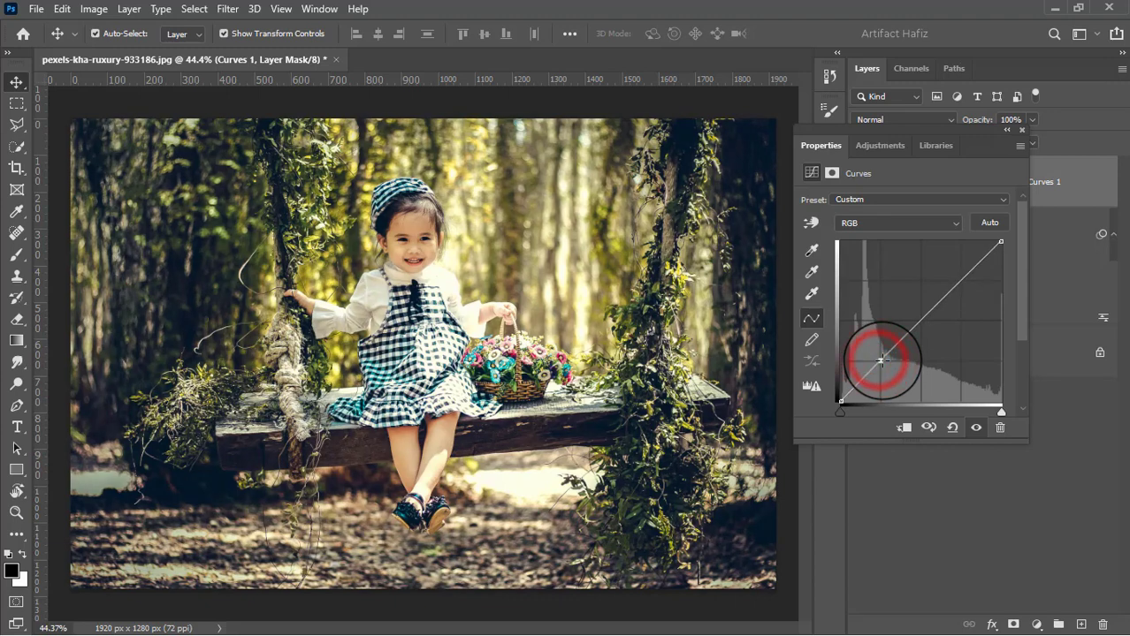
click(966, 270)
drag(966, 271, 964, 274)
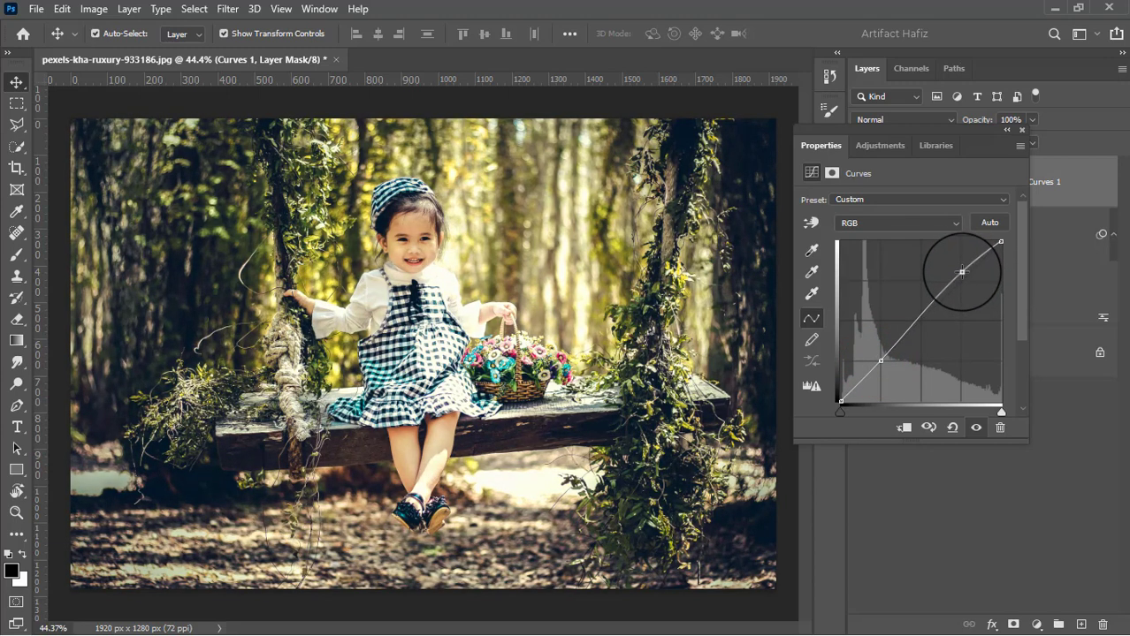
drag(842, 399, 836, 397)
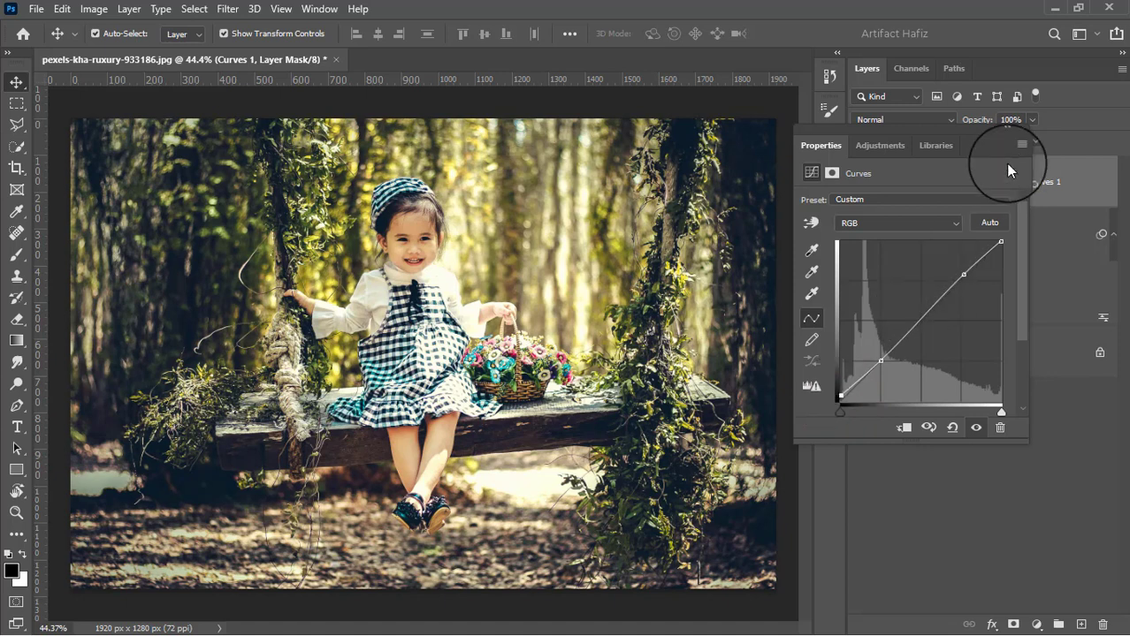
click(1016, 129)
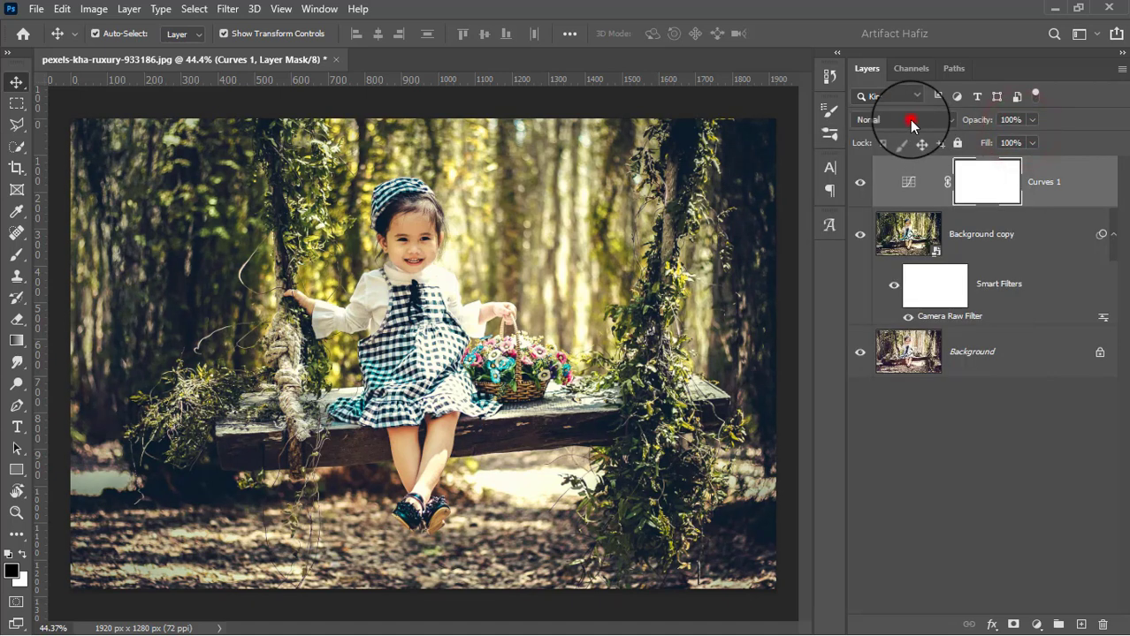
Set the blend mode of the Curves 1 layer to Luminosity.
click(910, 120)
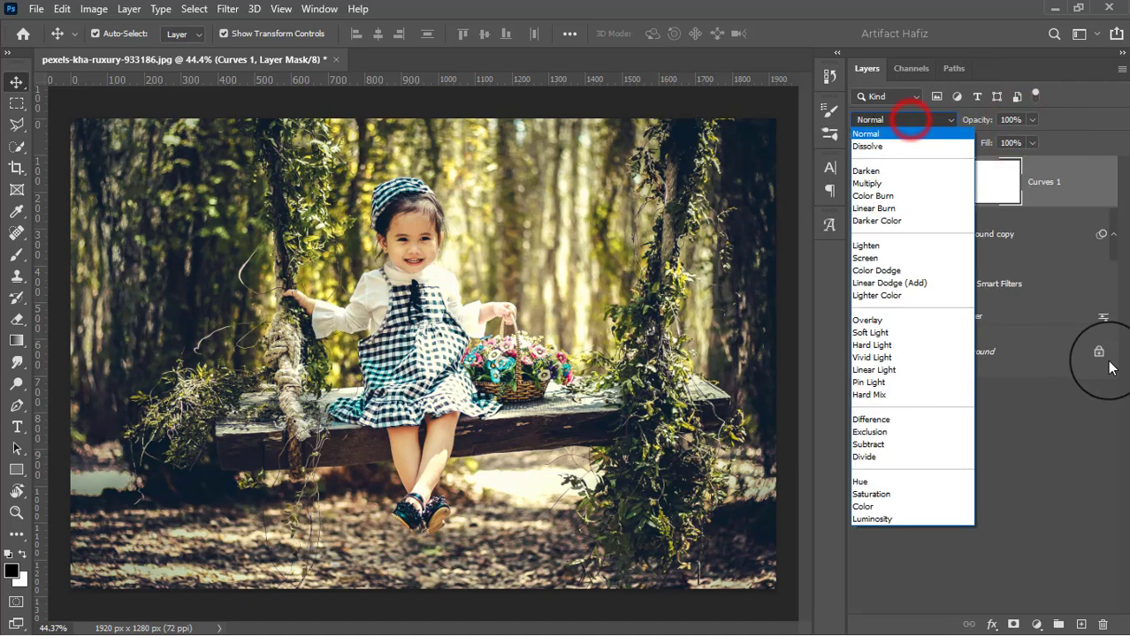
click(887, 517)
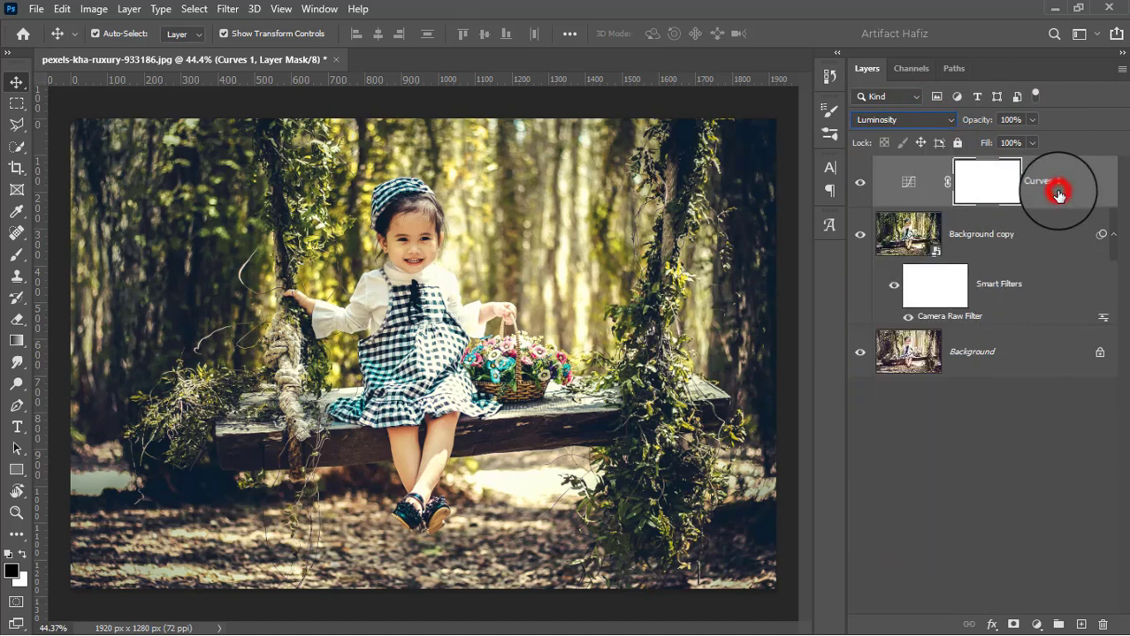
click(1058, 194)
Add a Levels adjustment layer above the curves and set its RGB shadow input level to 4.
click(1034, 625)
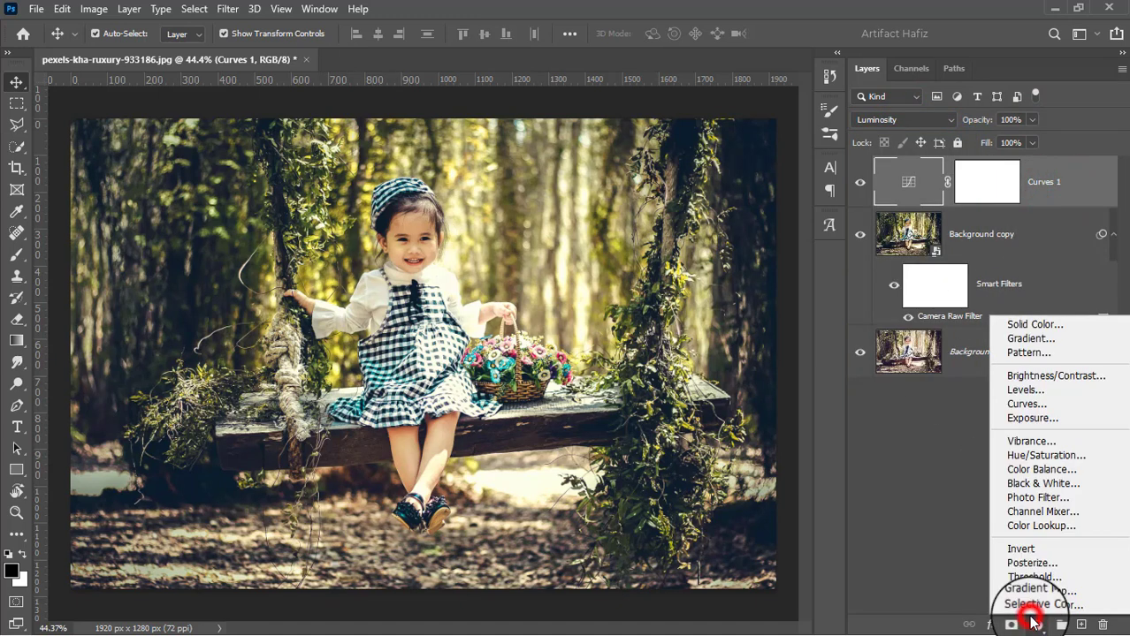
click(1015, 391)
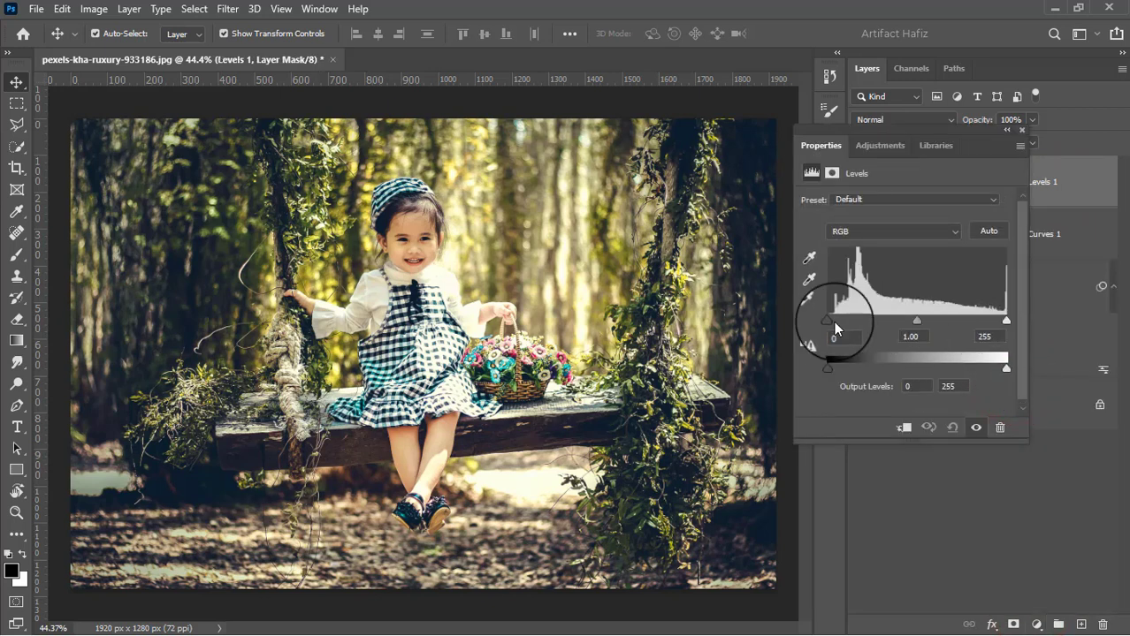
drag(828, 324, 830, 322)
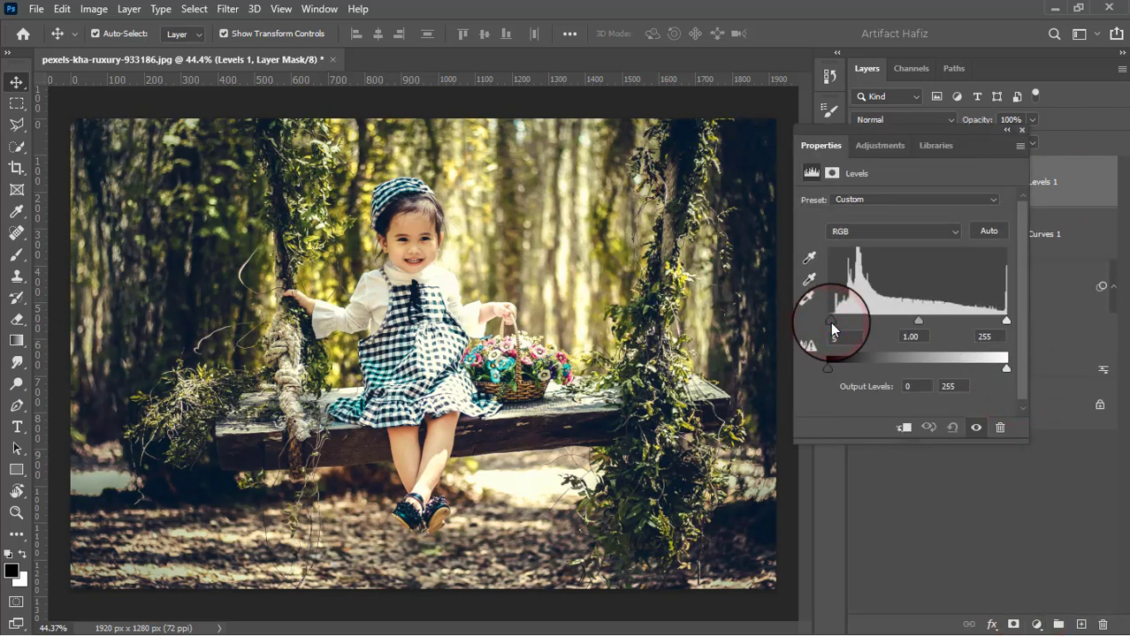
click(1021, 130)
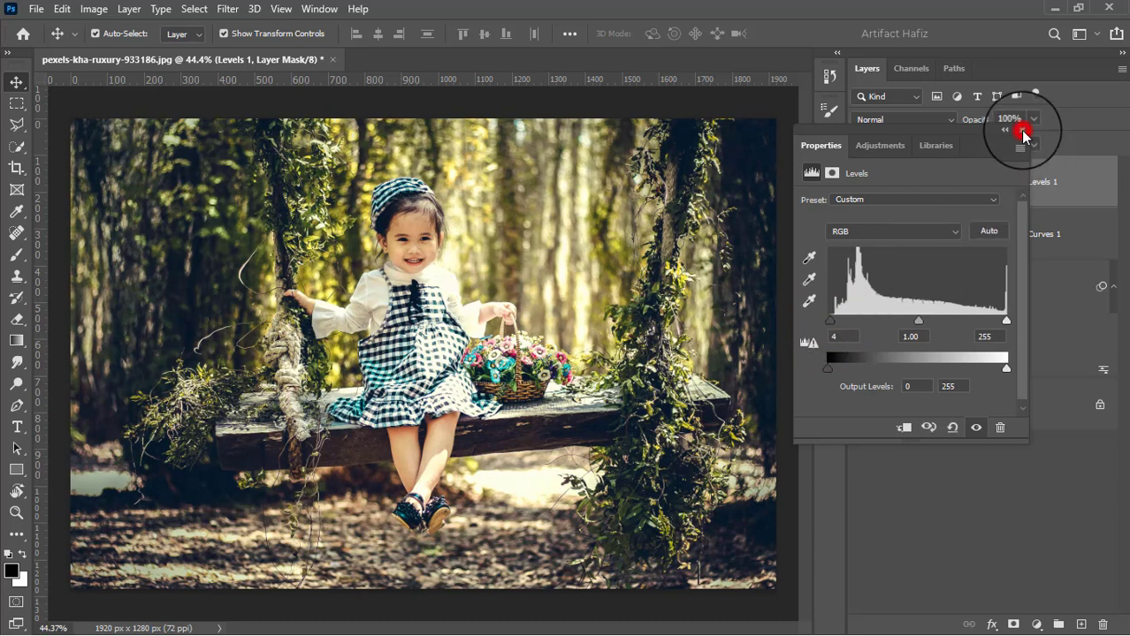
Add a Color Lookup adjustment layer using the Fuji ETERNA 250D Kodak 2395 3DLUT file.
click(1035, 624)
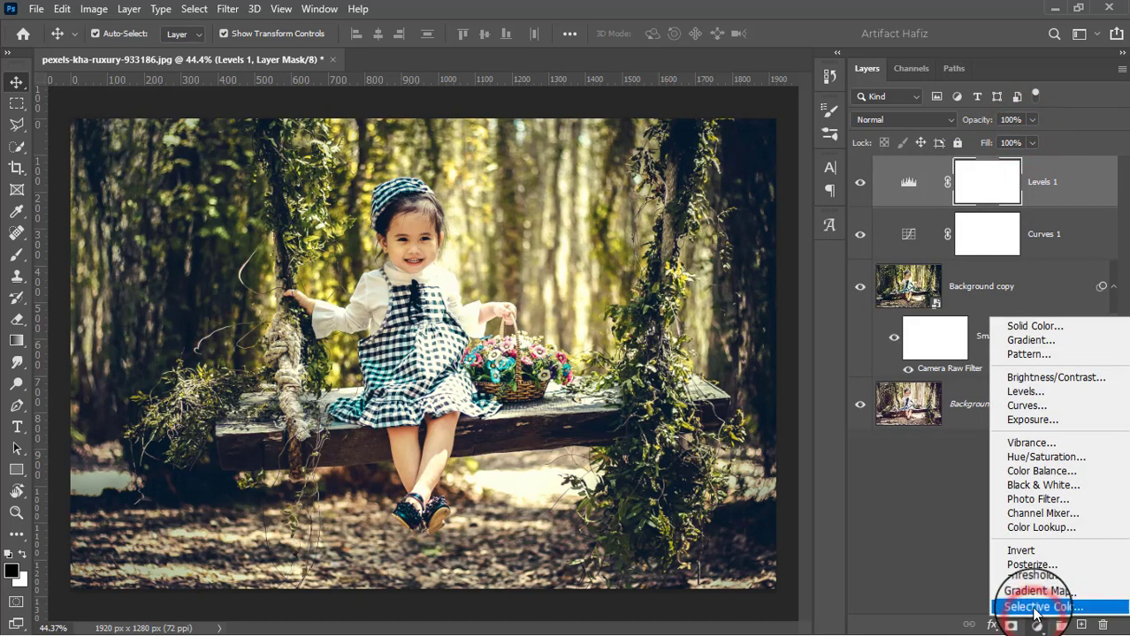
click(1041, 528)
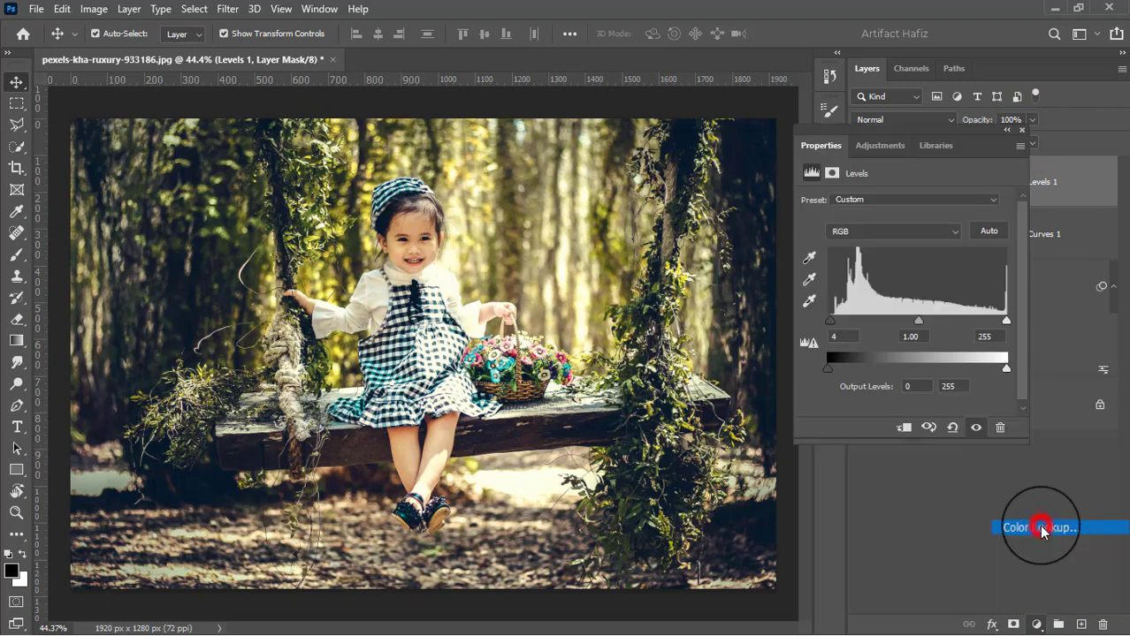
click(931, 208)
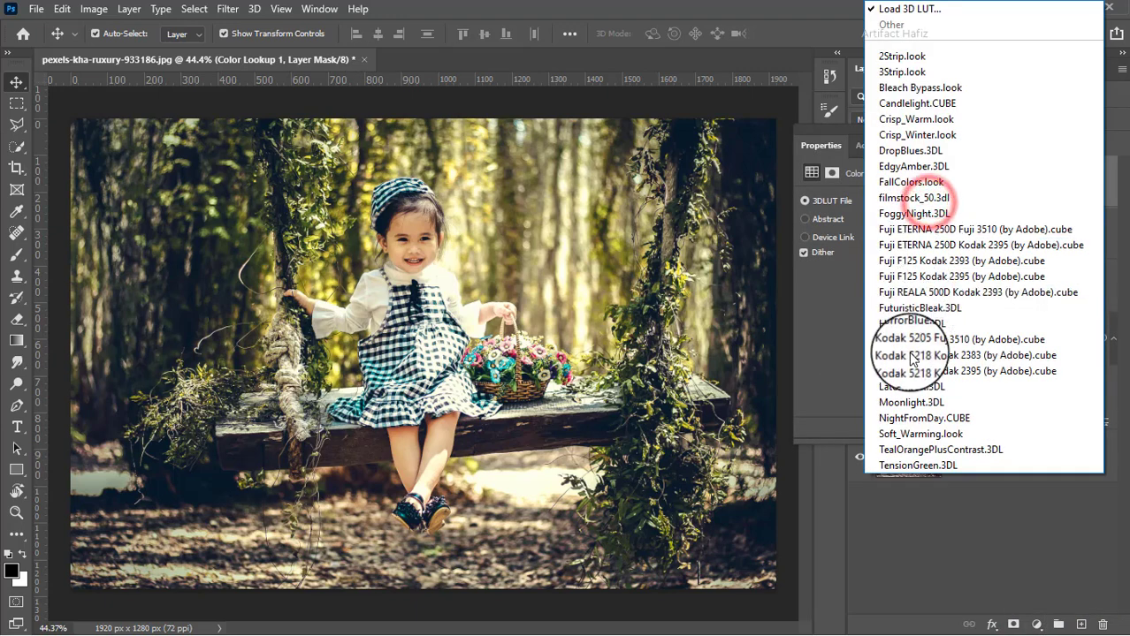
click(904, 438)
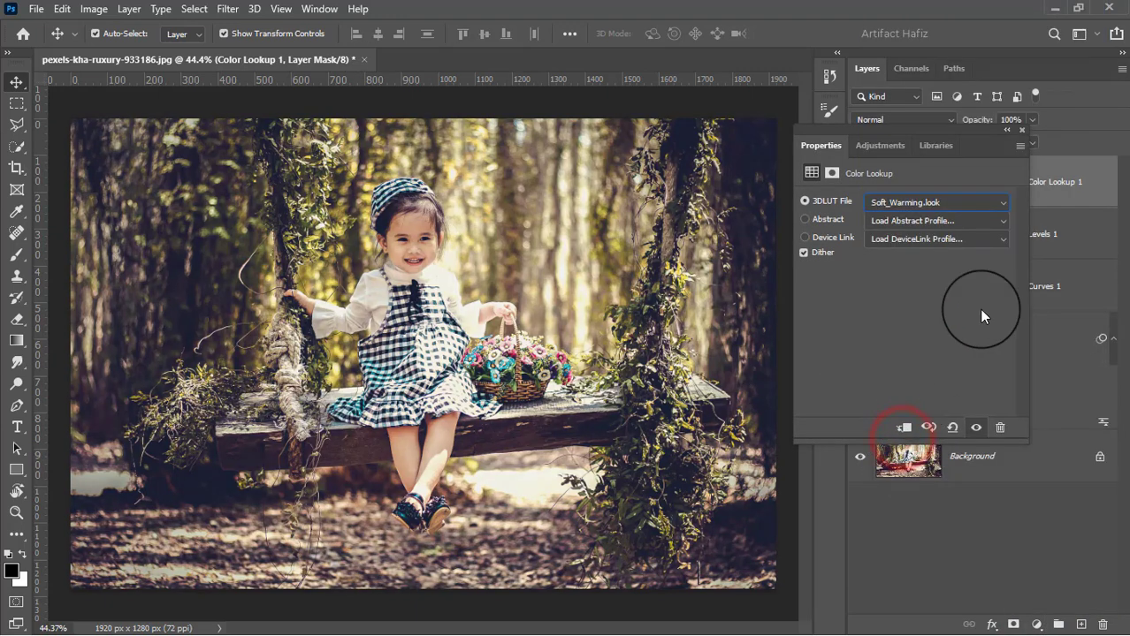
click(958, 203)
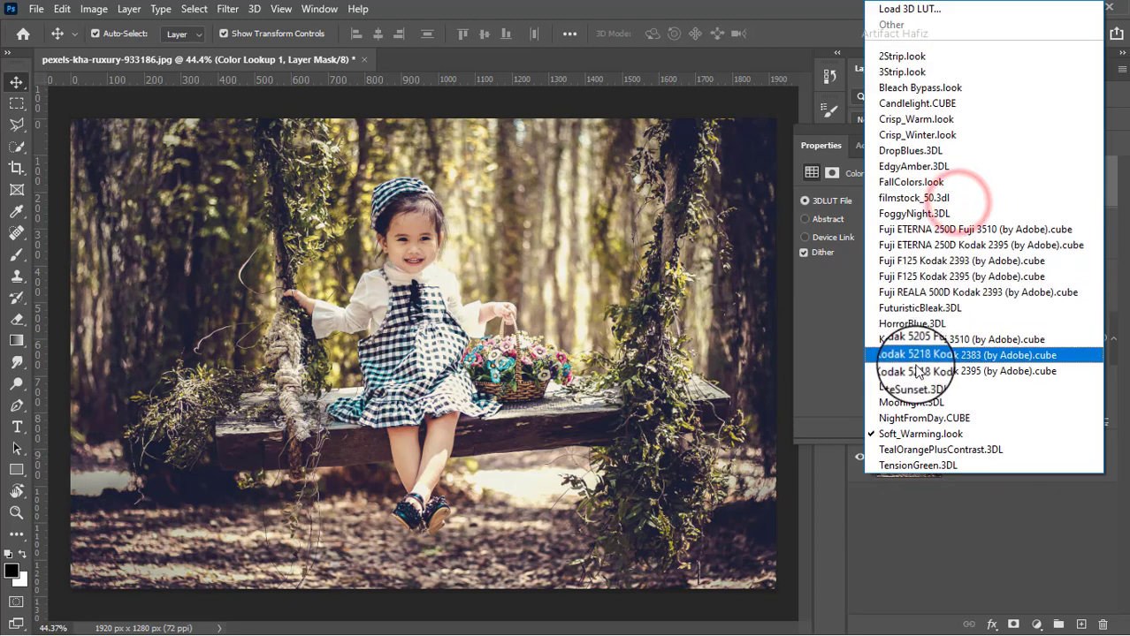
click(935, 245)
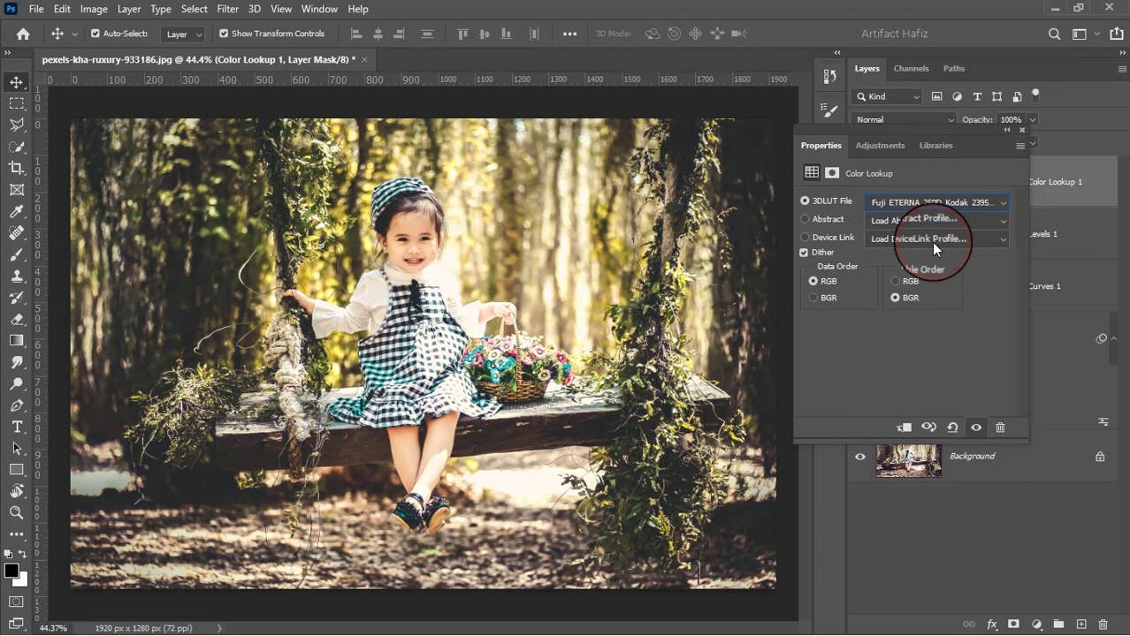
click(1022, 131)
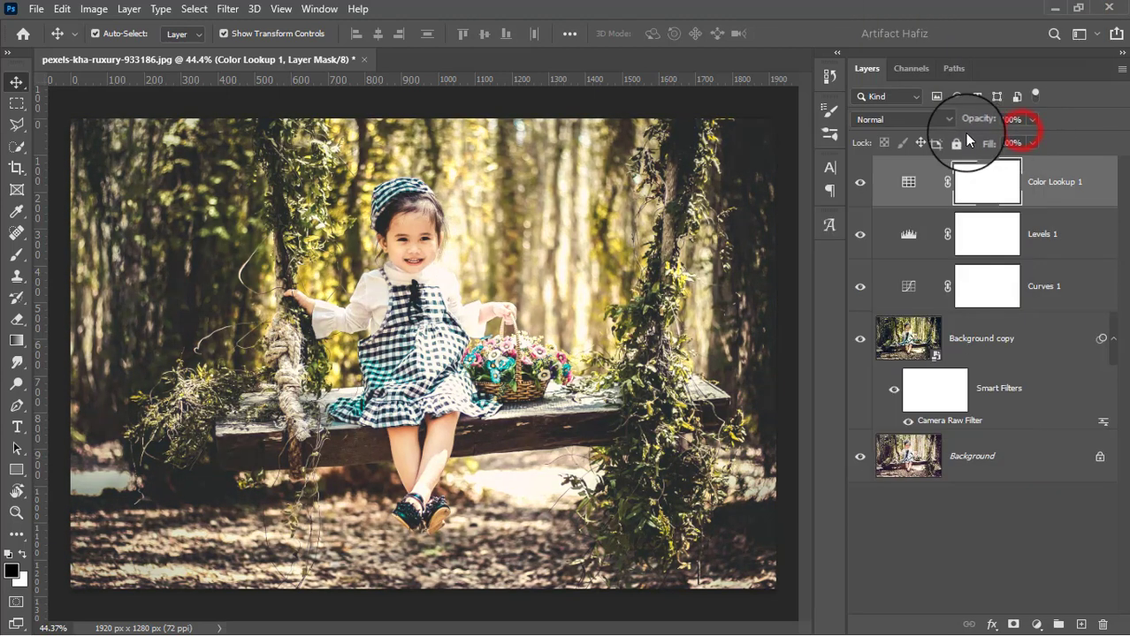
Set the Color Lookup 1 layer's blend mode to Luminosity and its opacity to 5%.
click(915, 118)
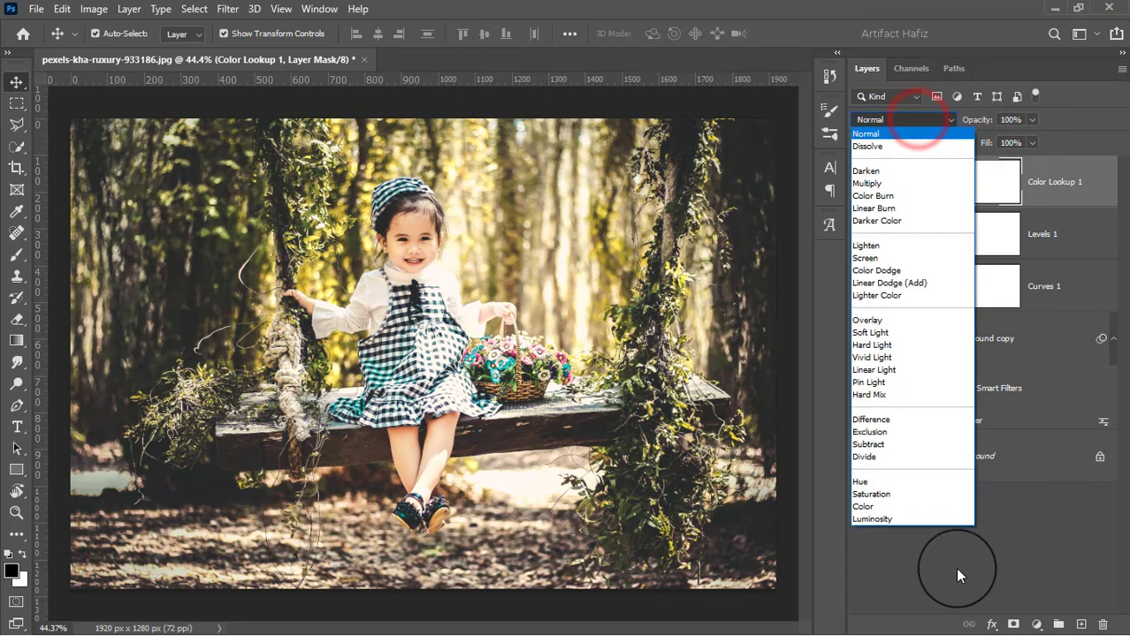
click(855, 519)
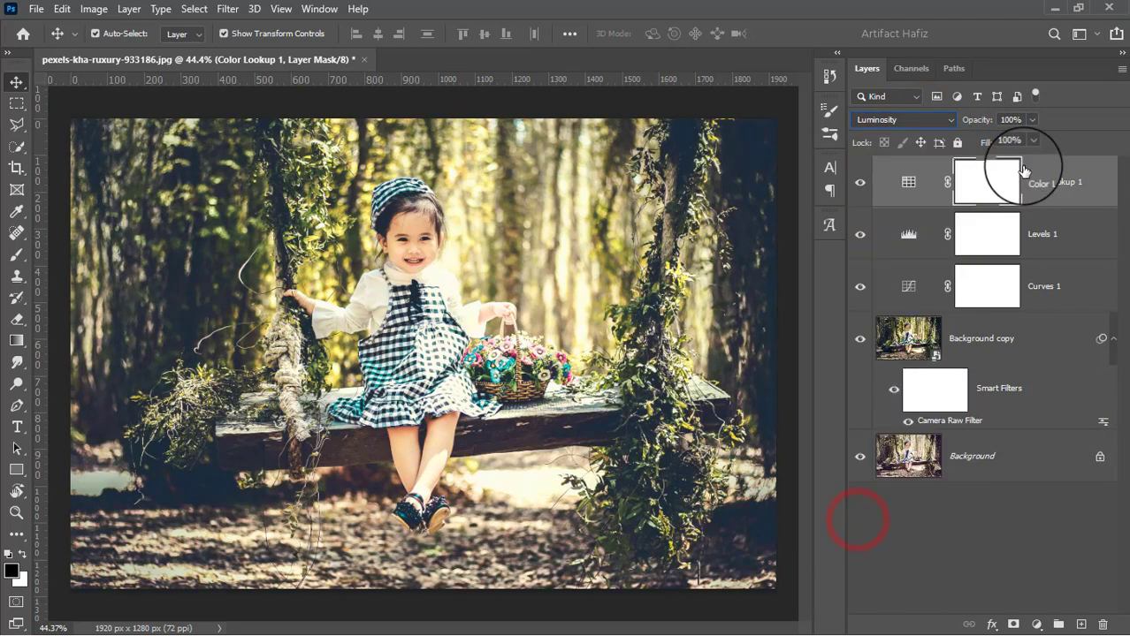
click(1030, 123)
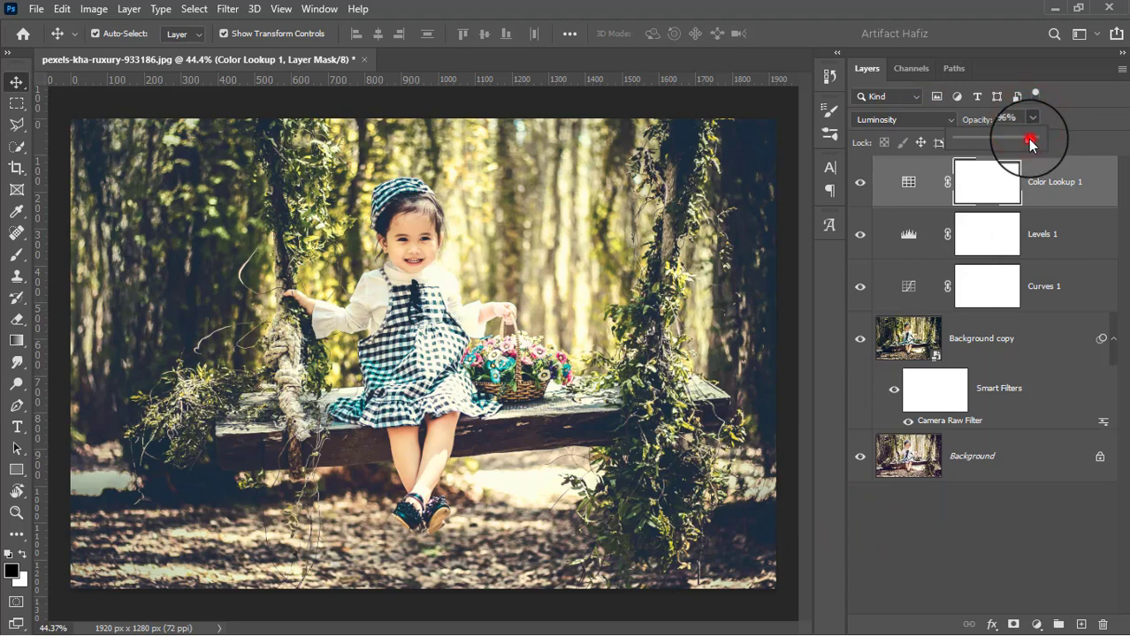
drag(1031, 139, 963, 153)
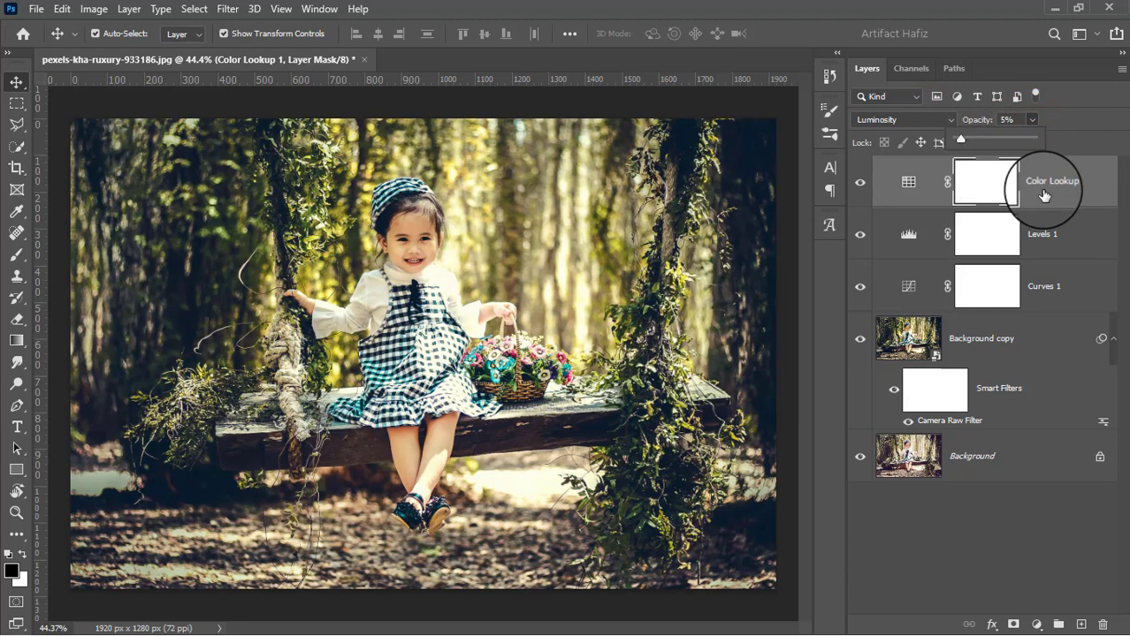
click(1043, 193)
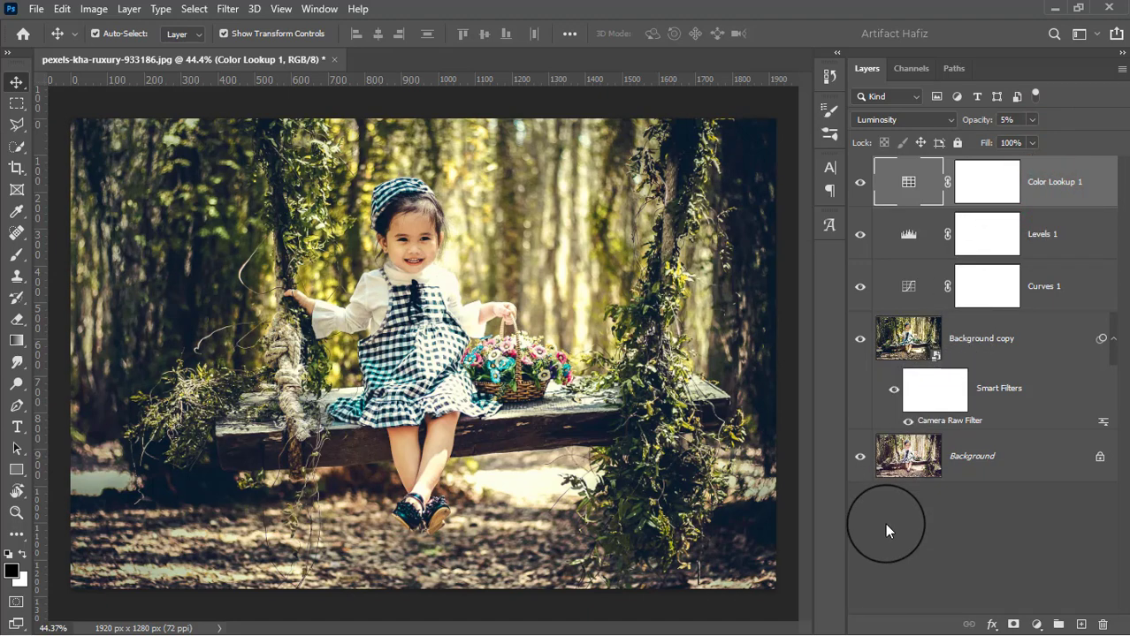
Toggle all layers above the Background off and on to compare the original photo with the finished grade.
alt+click(860, 457)
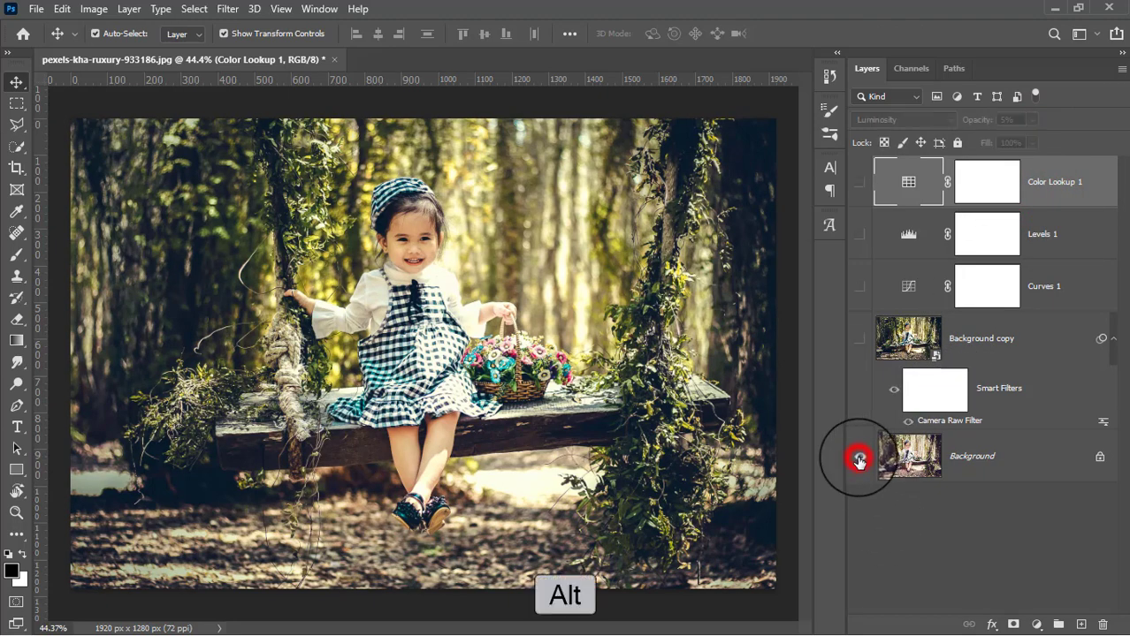
alt+click(859, 458)
alt+click(859, 458)
alt+click(860, 458)
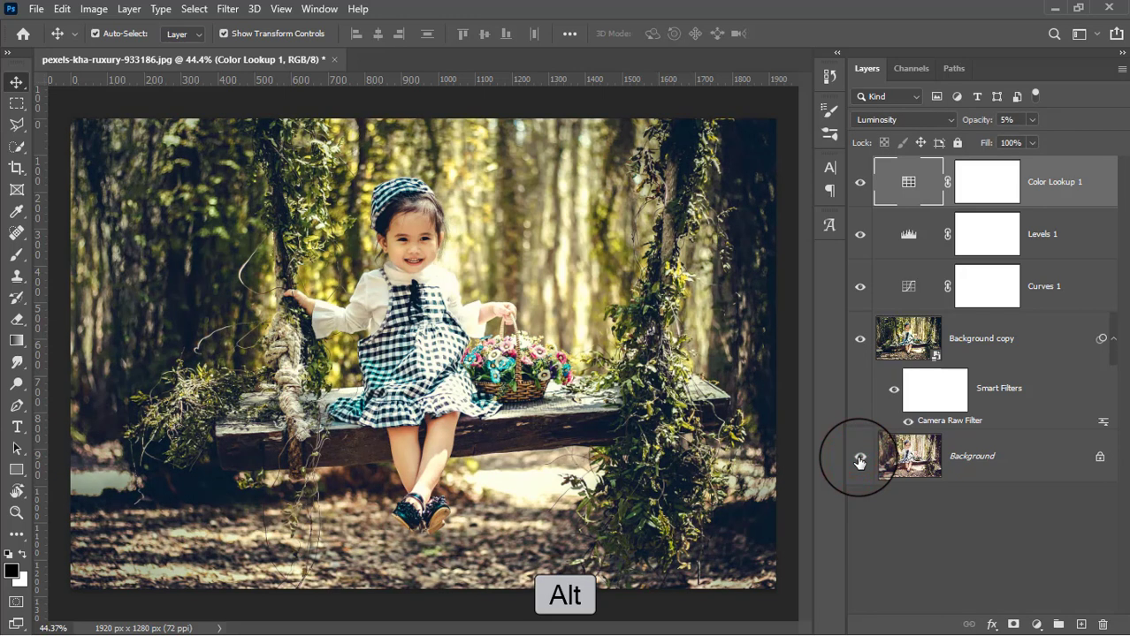